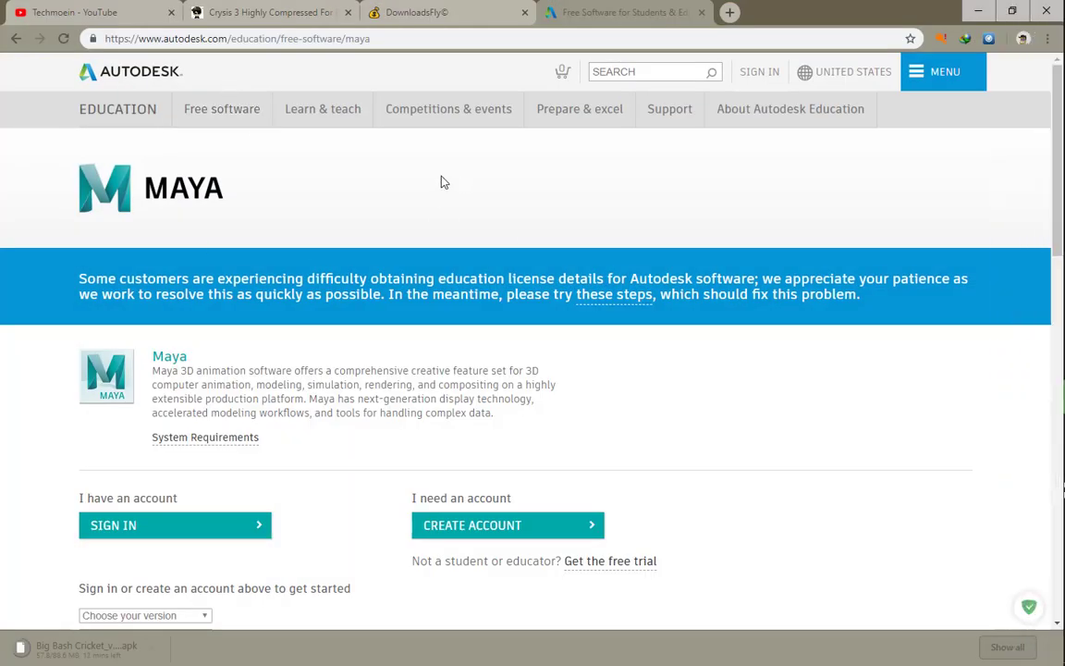
# Scroll down the Maya education page and choose SIGN IN under 'I have an account'.
pyautogui.moveTo(376, 39); pyautogui.dragTo(90, 51)
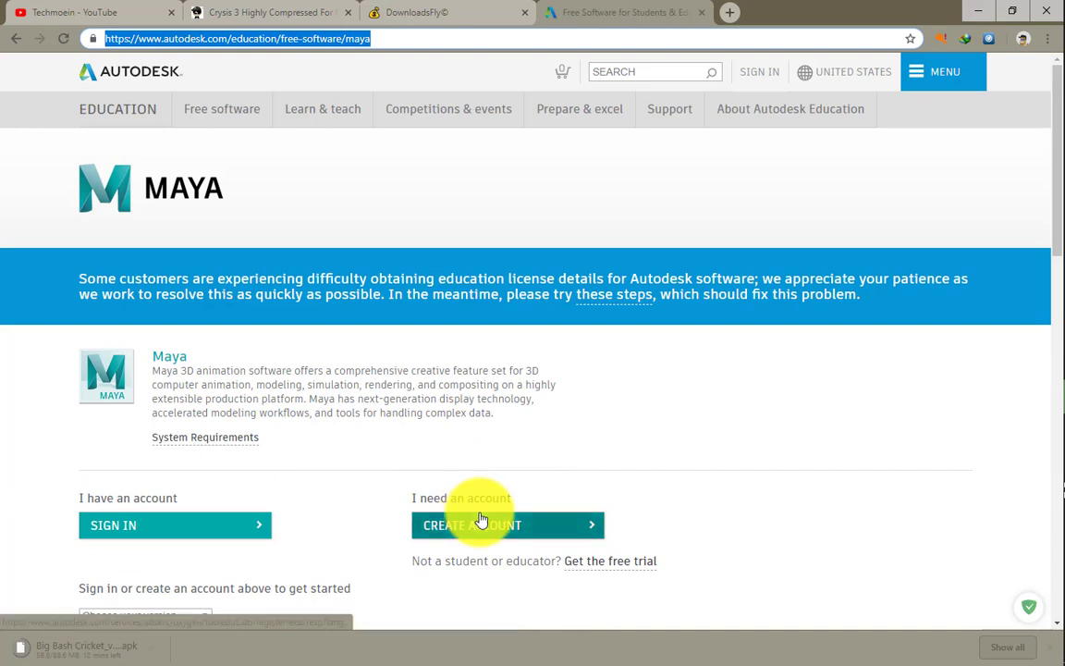
pyautogui.scroll(-1, 487, 518)
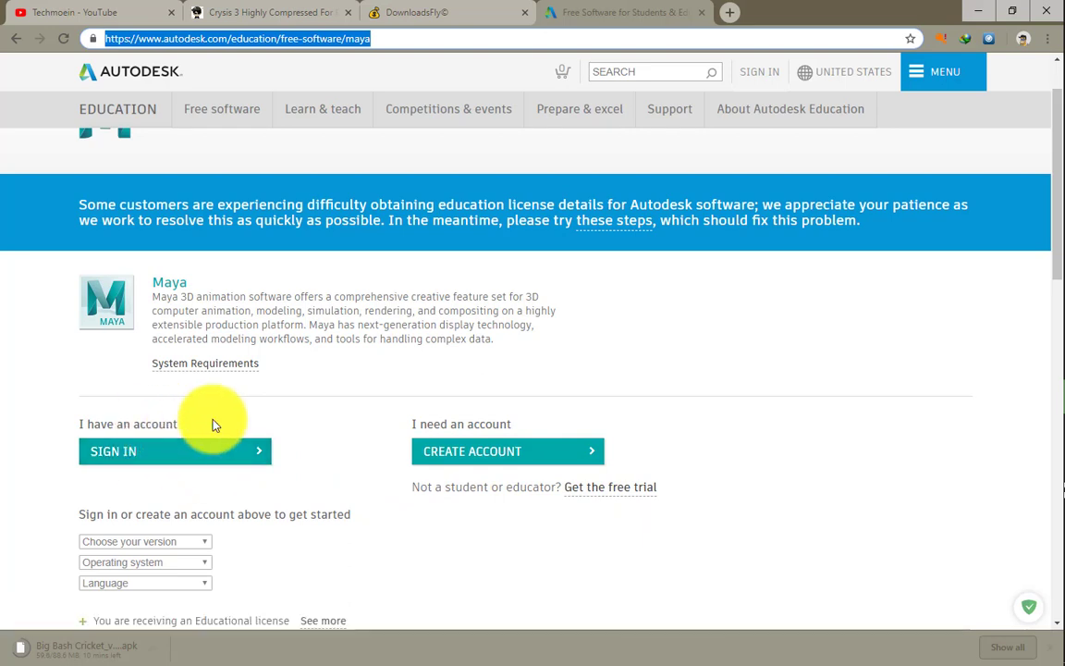
pyautogui.scroll(-2, 215, 425)
pyautogui.scroll(-1, 219, 432)
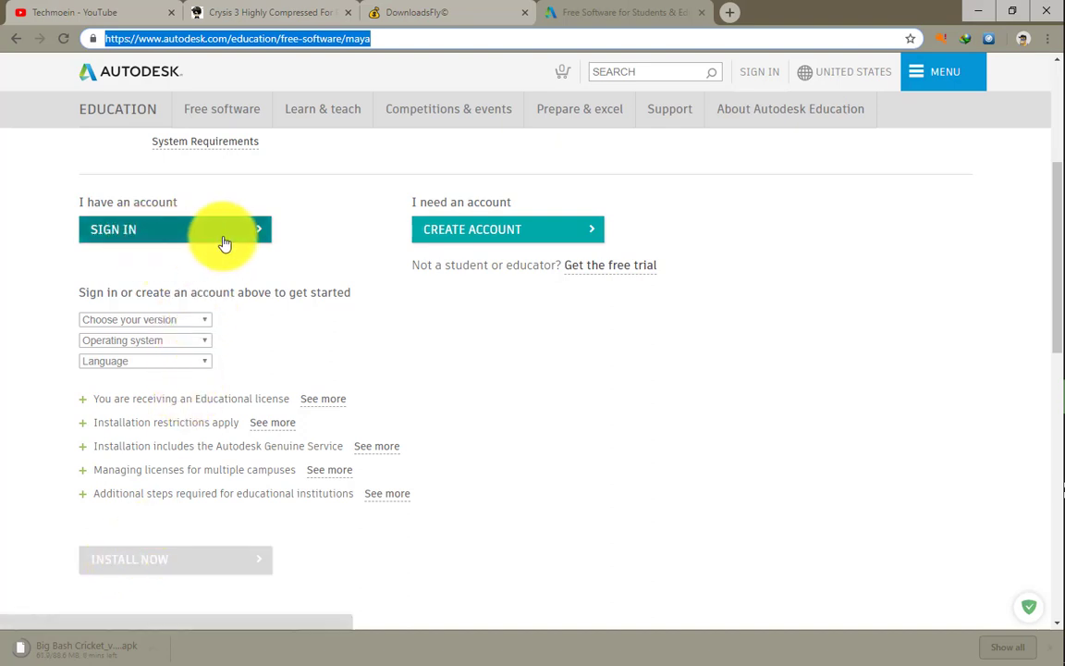
pyautogui.click(166, 240)
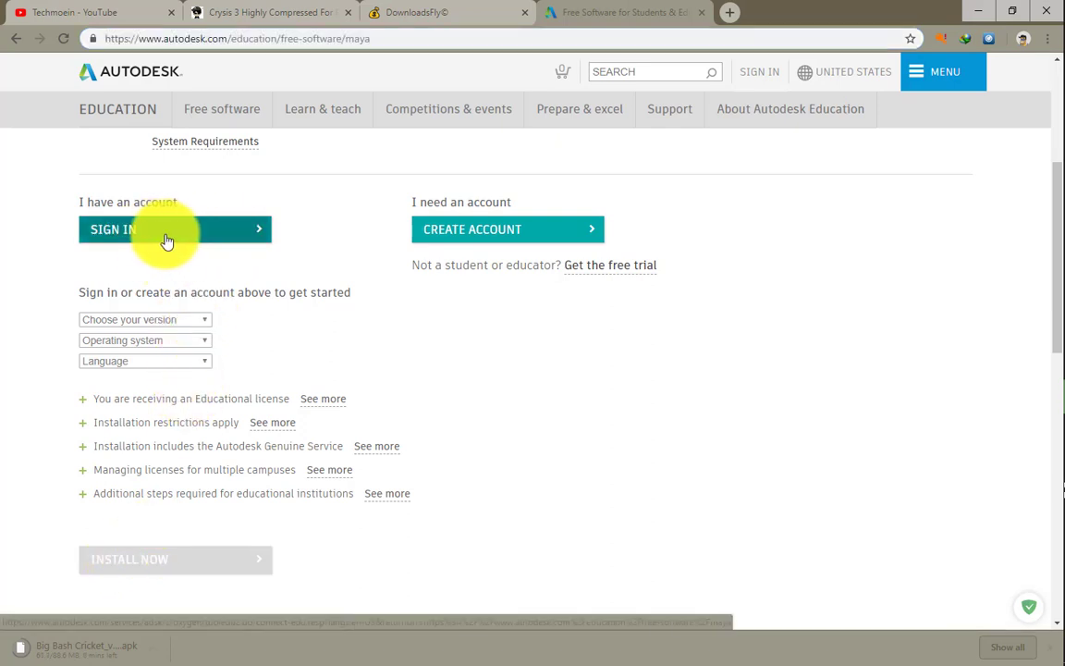
pyautogui.click(166, 241)
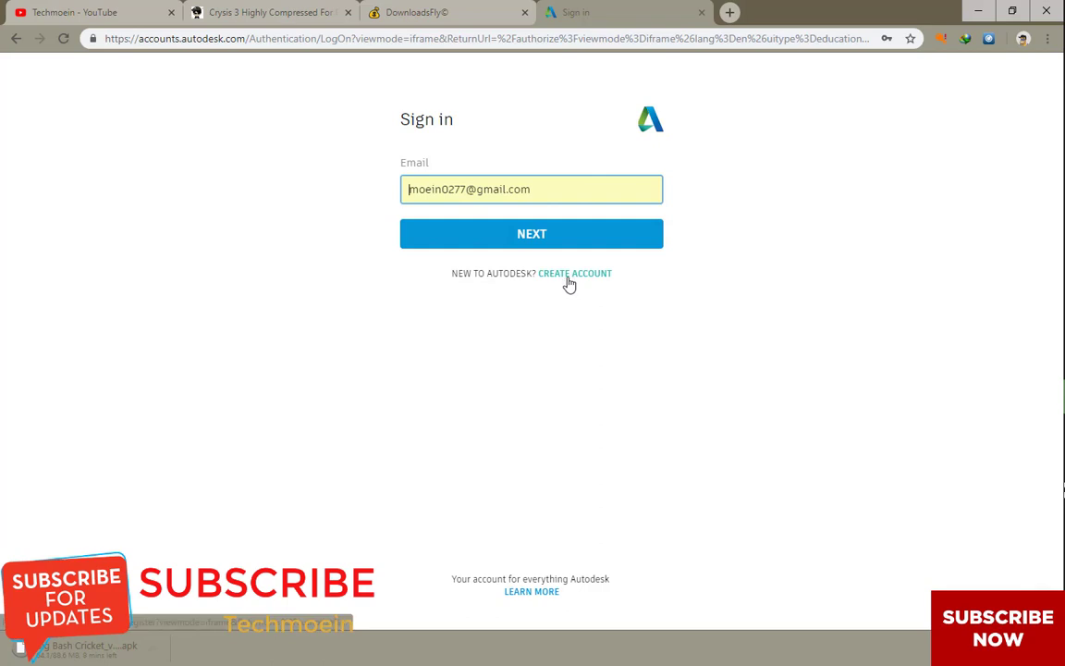
# Start a new account with Bangladesh as the country and Student as the educational role.
pyautogui.click(567, 278)
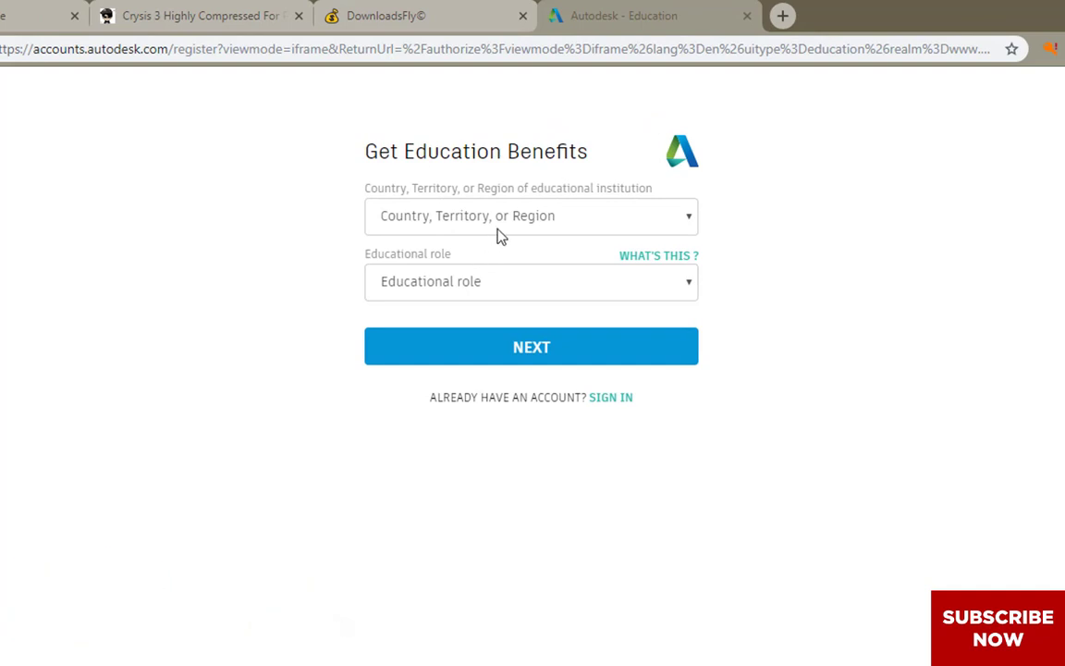
pyautogui.click(478, 215)
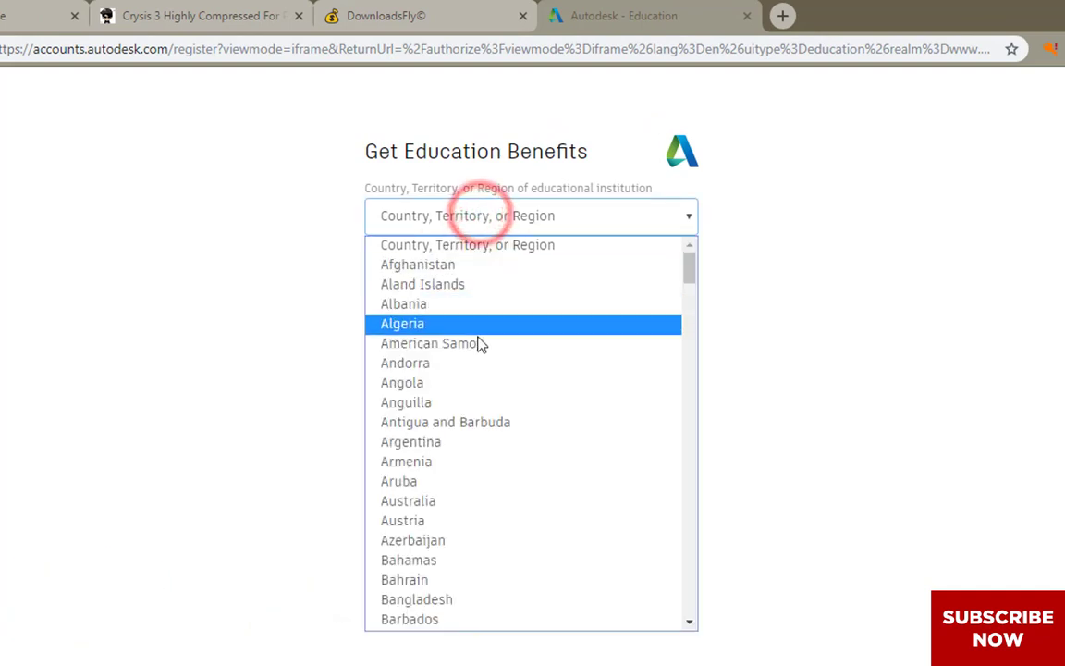
pyautogui.click(451, 597)
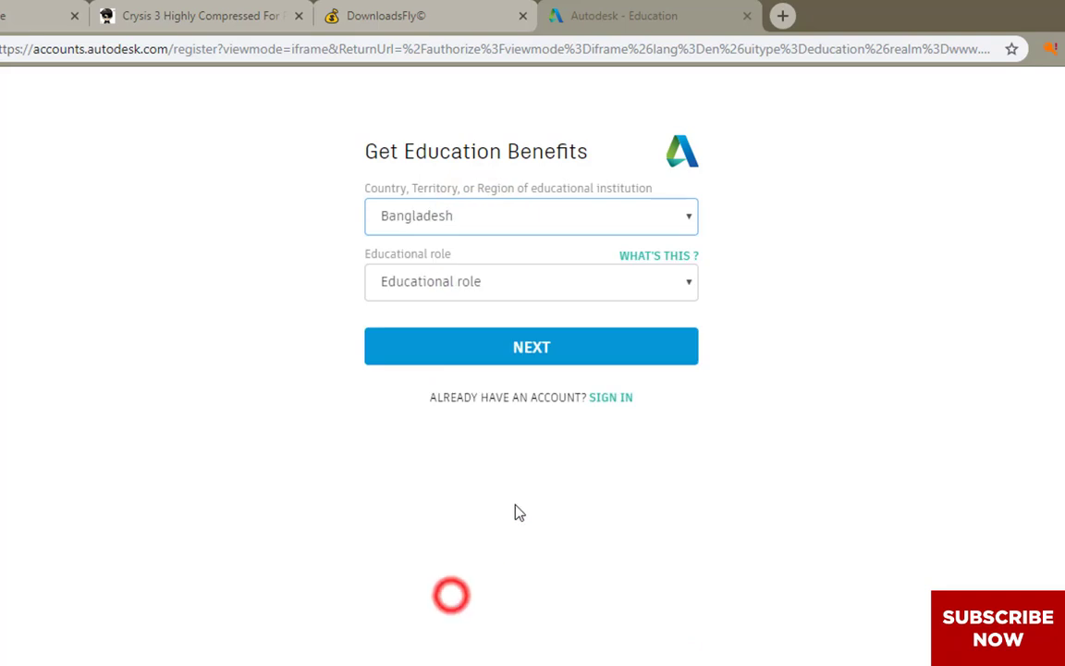
pyautogui.click(479, 292)
pyautogui.click(461, 333)
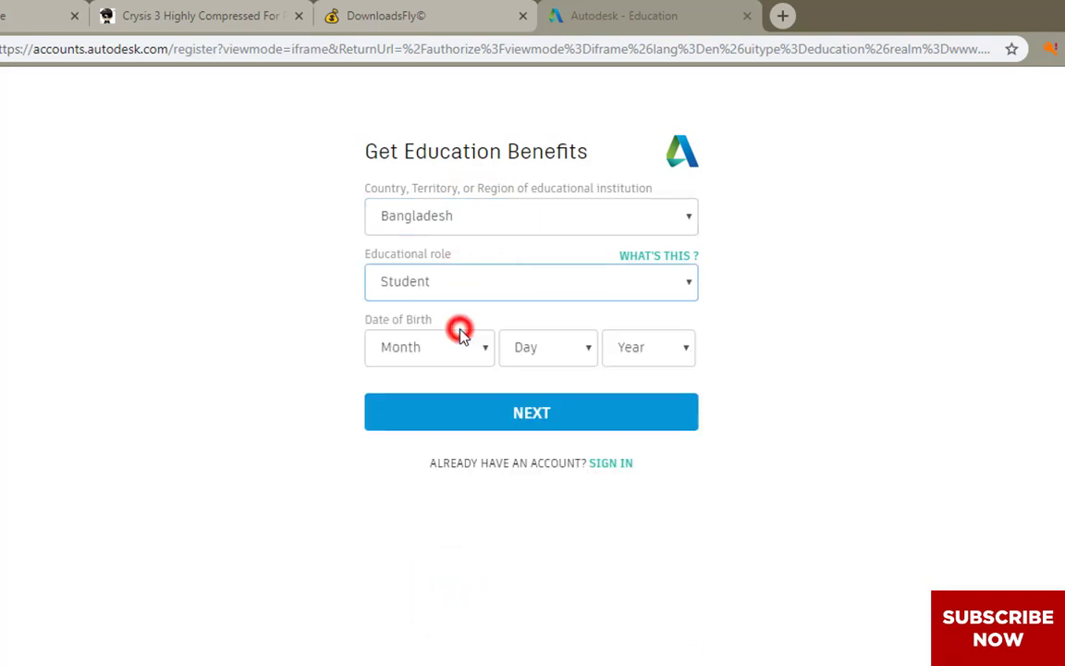
# Fill in the birth month, day and year, then submit the education details.
pyautogui.click(460, 343)
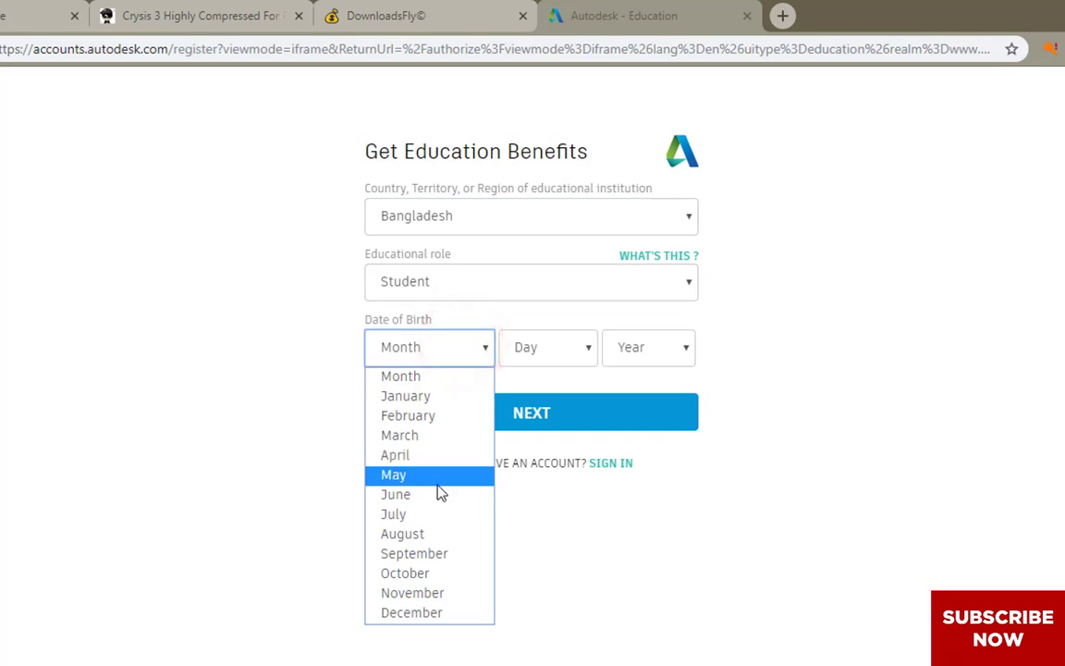
pyautogui.click(429, 512)
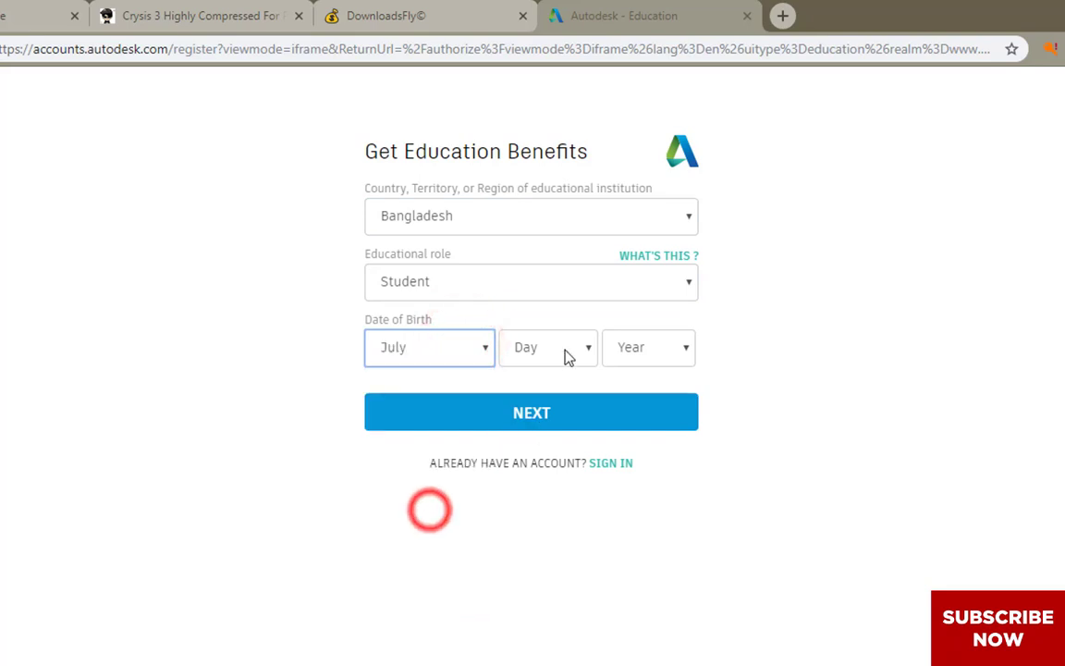
pyautogui.click(568, 357)
pyautogui.click(543, 477)
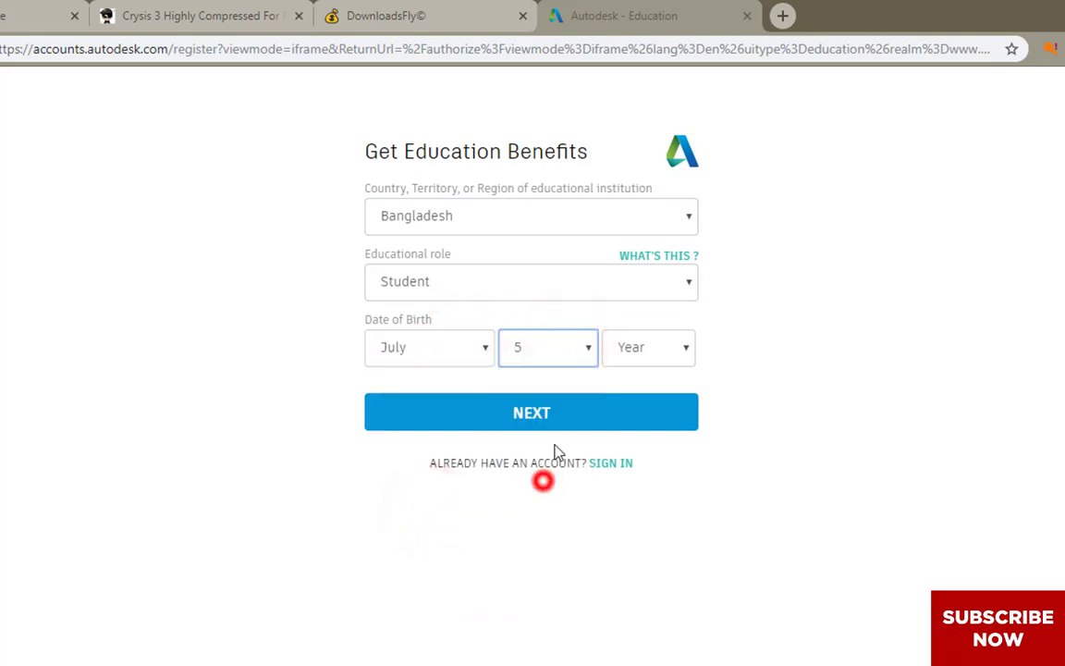
pyautogui.click(651, 352)
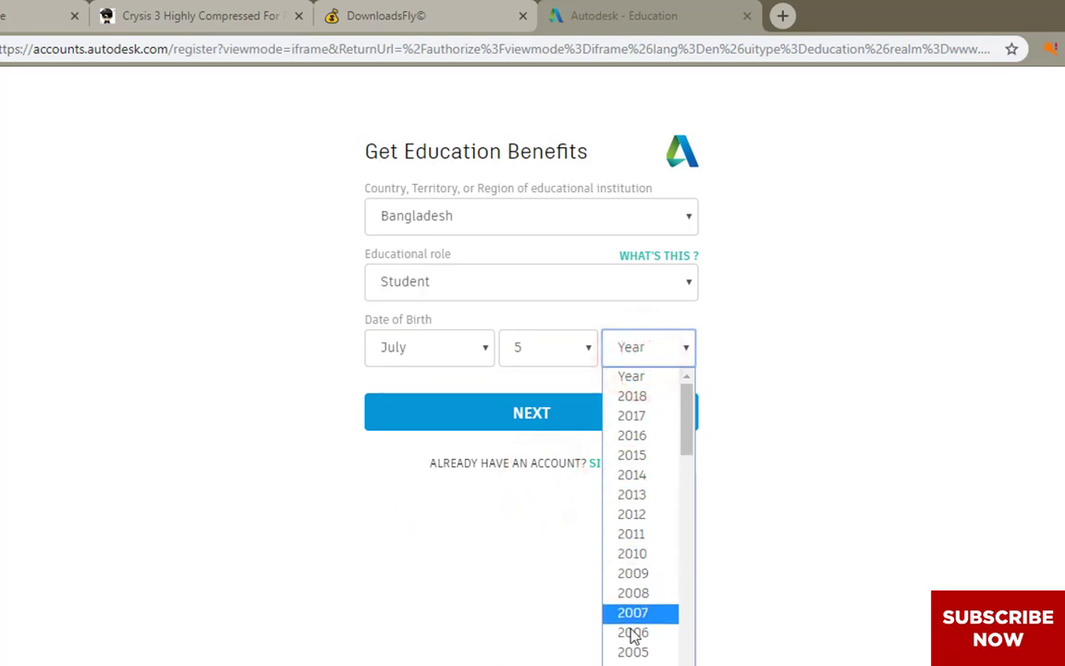
pyautogui.scroll(-10, 647, 571)
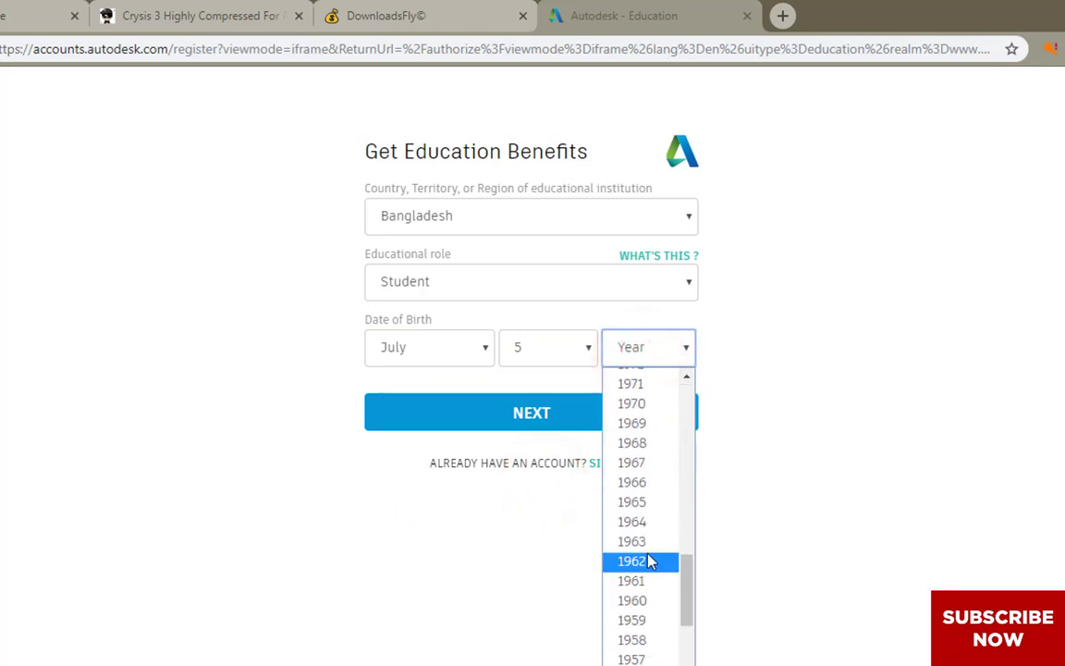
pyautogui.scroll(2, 650, 560)
pyautogui.scroll(2, 650, 556)
pyautogui.scroll(2, 651, 556)
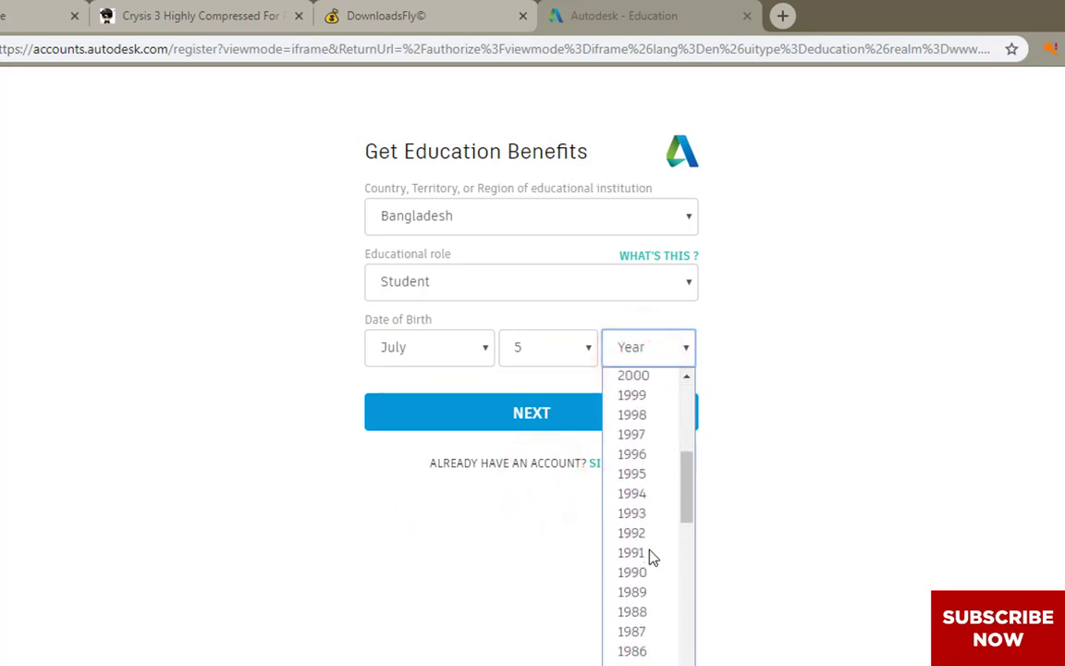
pyautogui.click(661, 475)
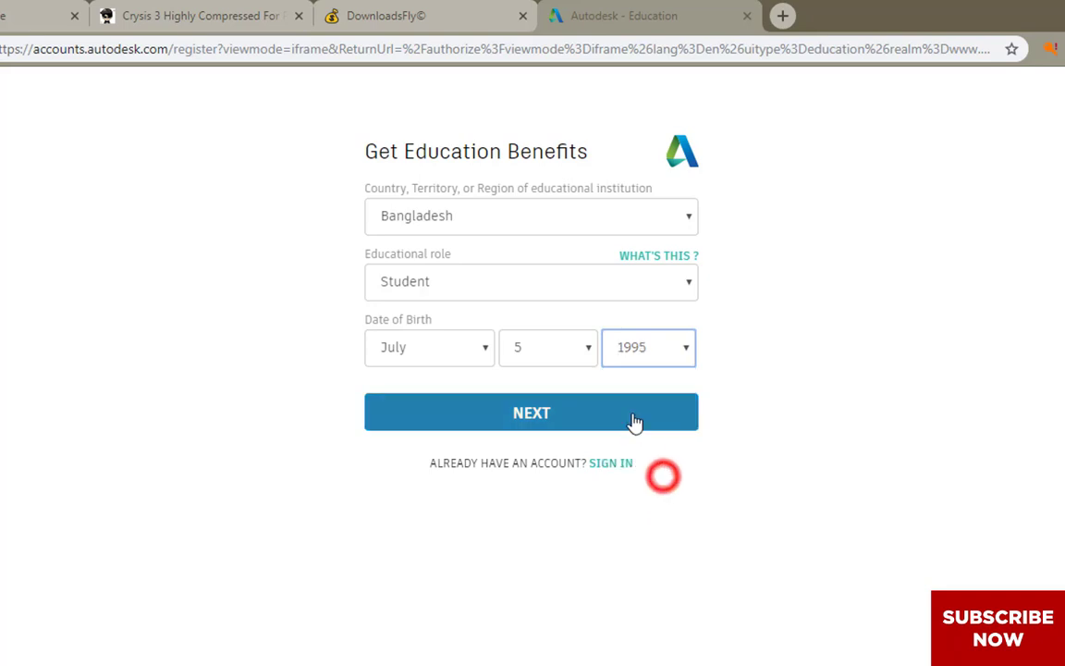
pyautogui.click(553, 418)
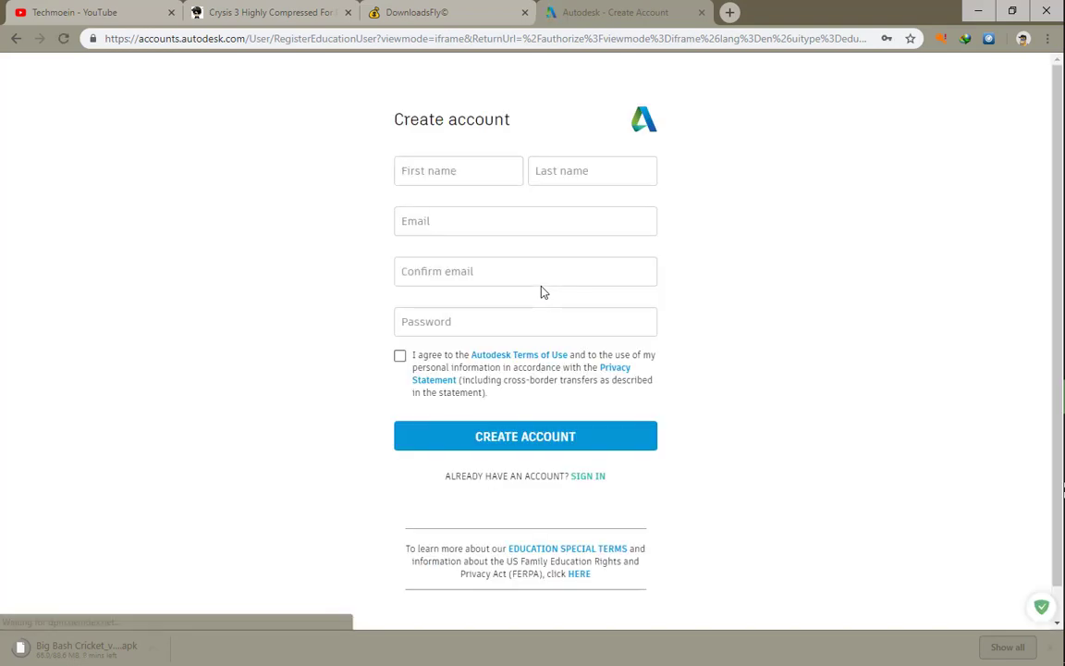
# Enter the first and last name, accept the Terms of Use, and enter and copy the e-mail address.
pyautogui.click(468, 169)
pyautogui.write('Tech')
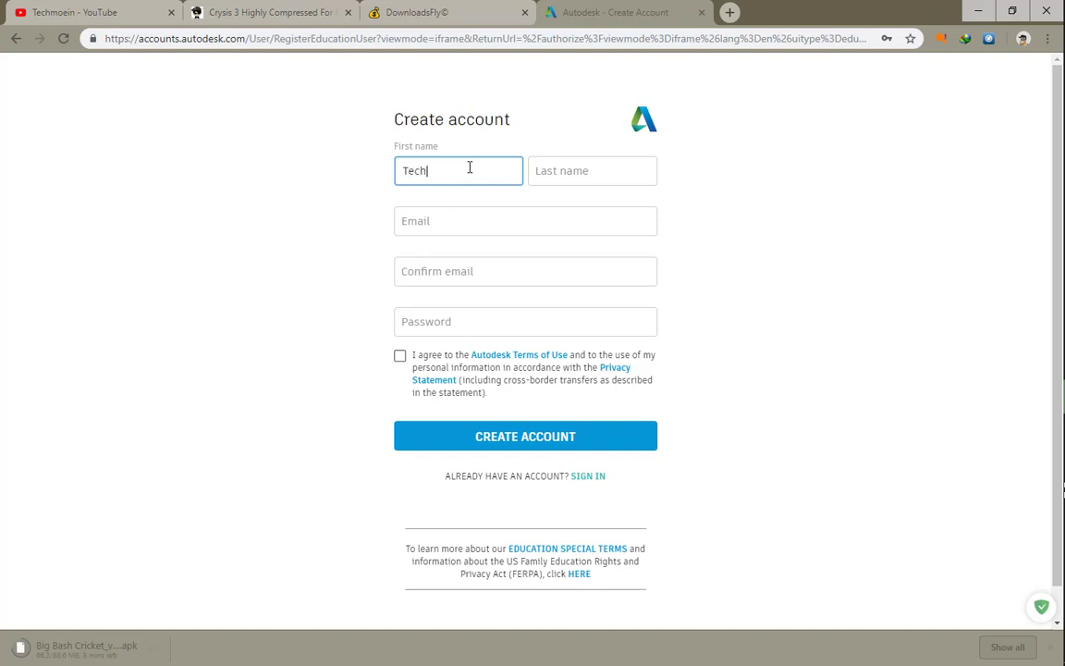
pyautogui.press('Tab')
pyautogui.write('moein')
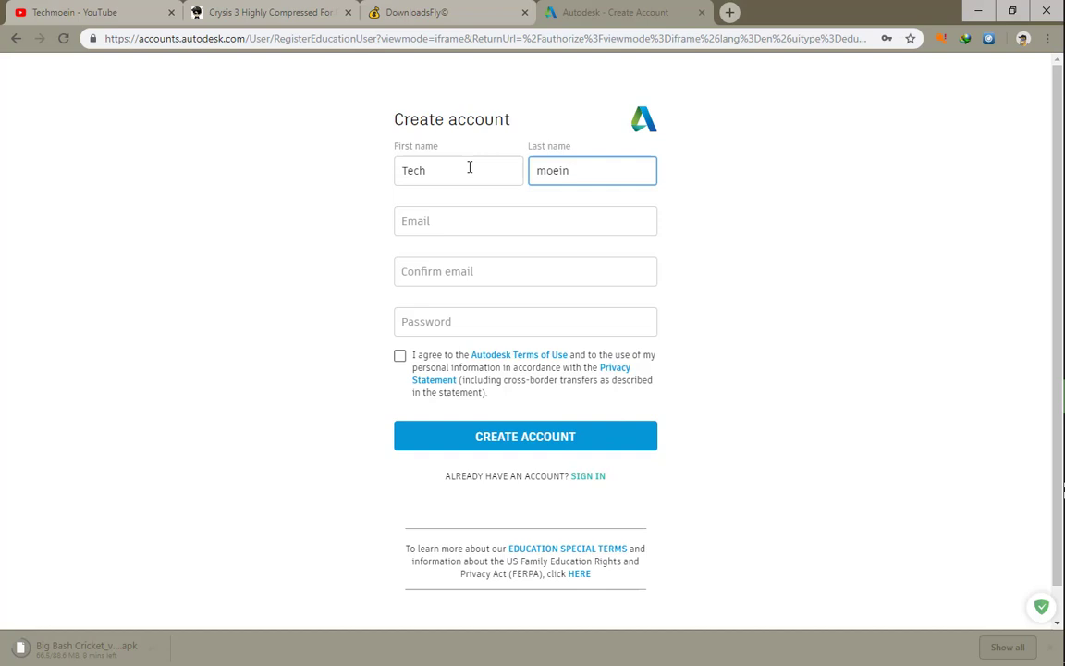
pyautogui.press('Tab')
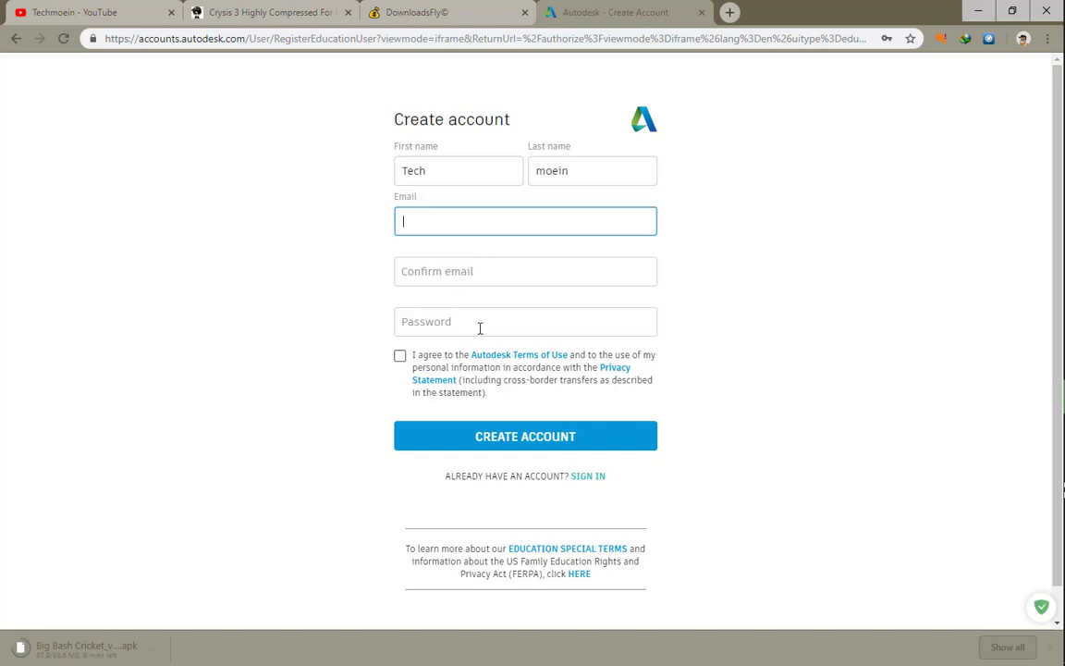
pyautogui.click(400, 357)
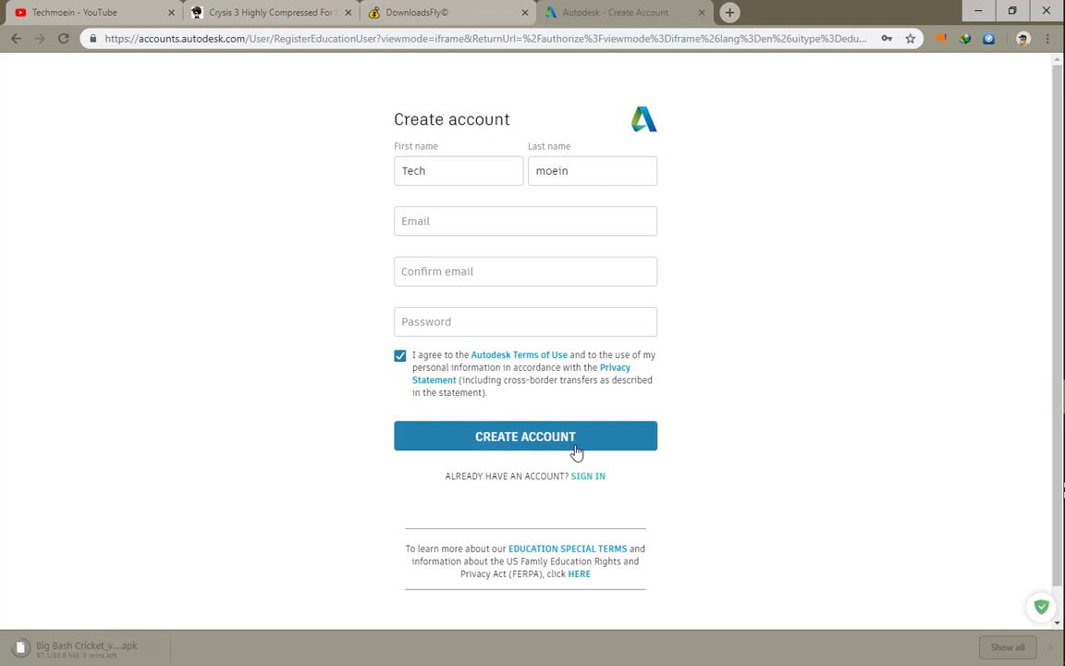
pyautogui.click(478, 227)
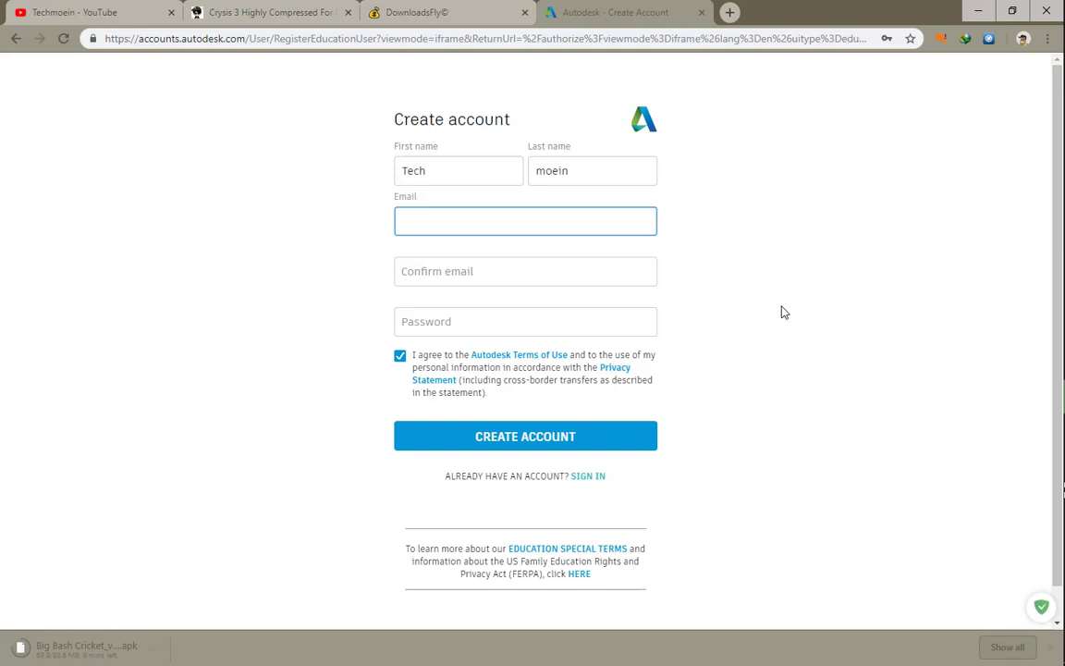
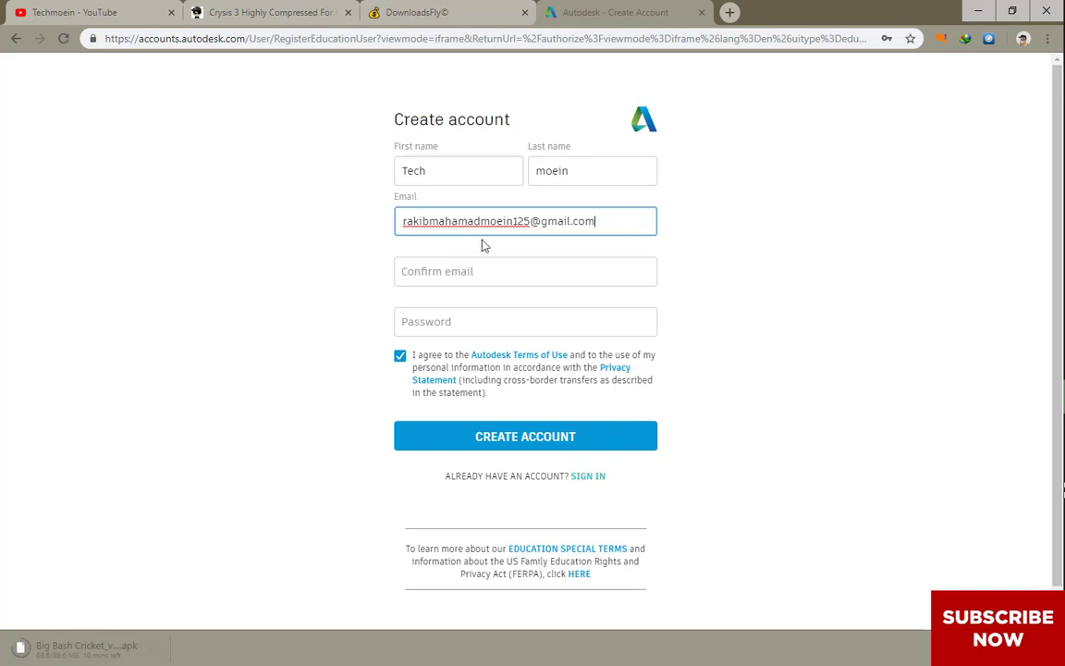
pyautogui.moveTo(602, 221); pyautogui.dragTo(400, 223)
pyautogui.hotkey('ctrl', 'c')
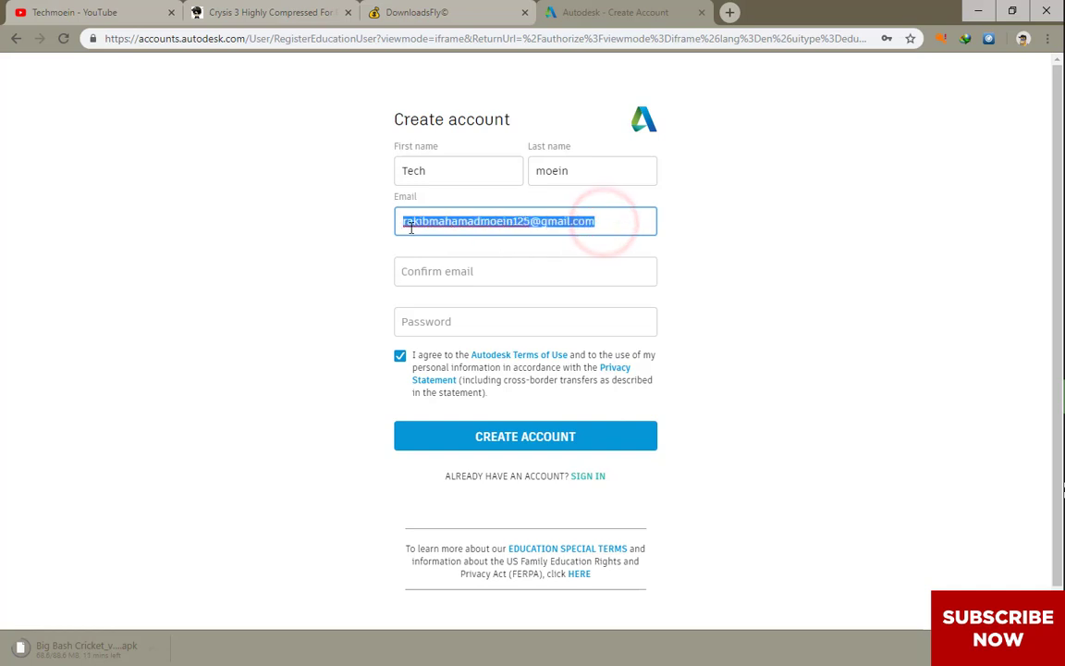
# Paste the e-mail into the confirmation field, set the account password, and submit the form.
pyautogui.click(430, 270)
pyautogui.hotkey('ctrl', 'v')
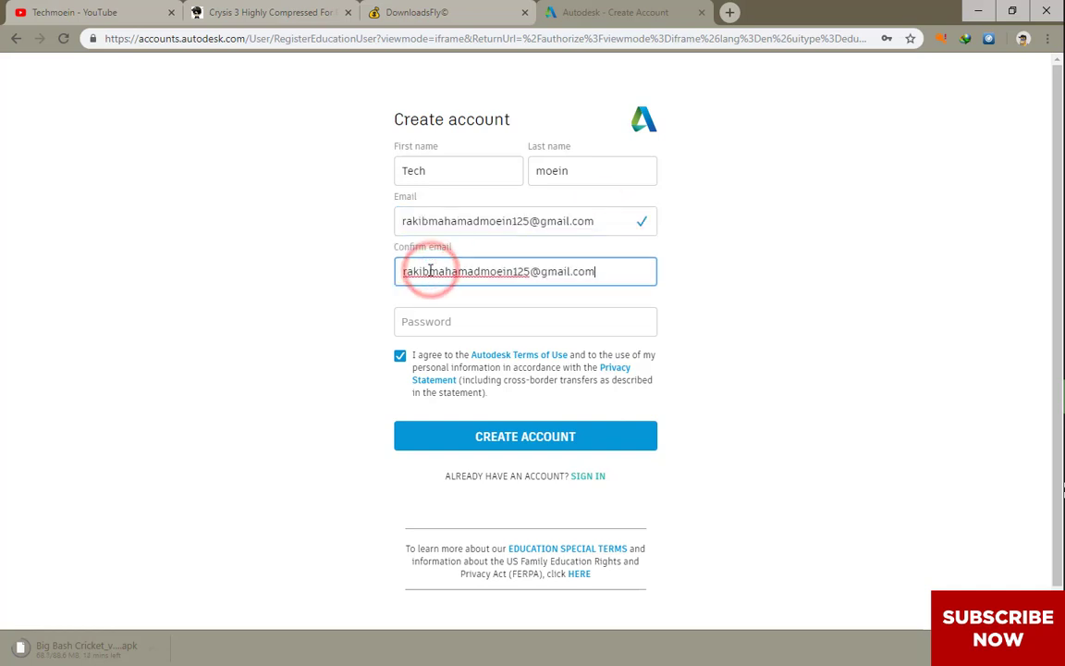
pyautogui.click(487, 317)
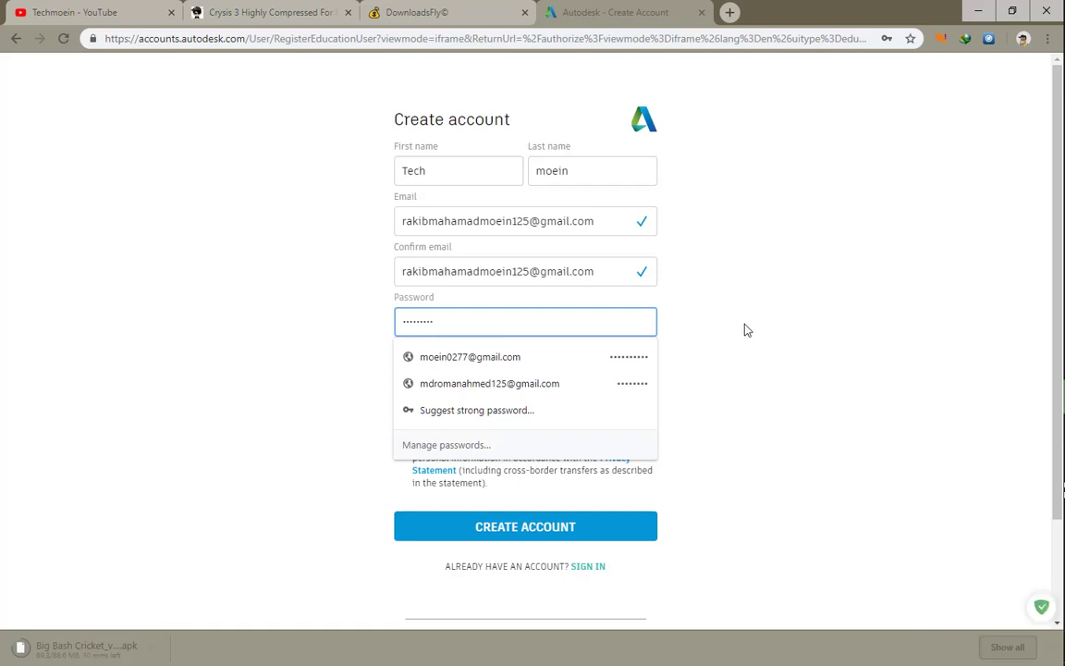
pyautogui.click(681, 474)
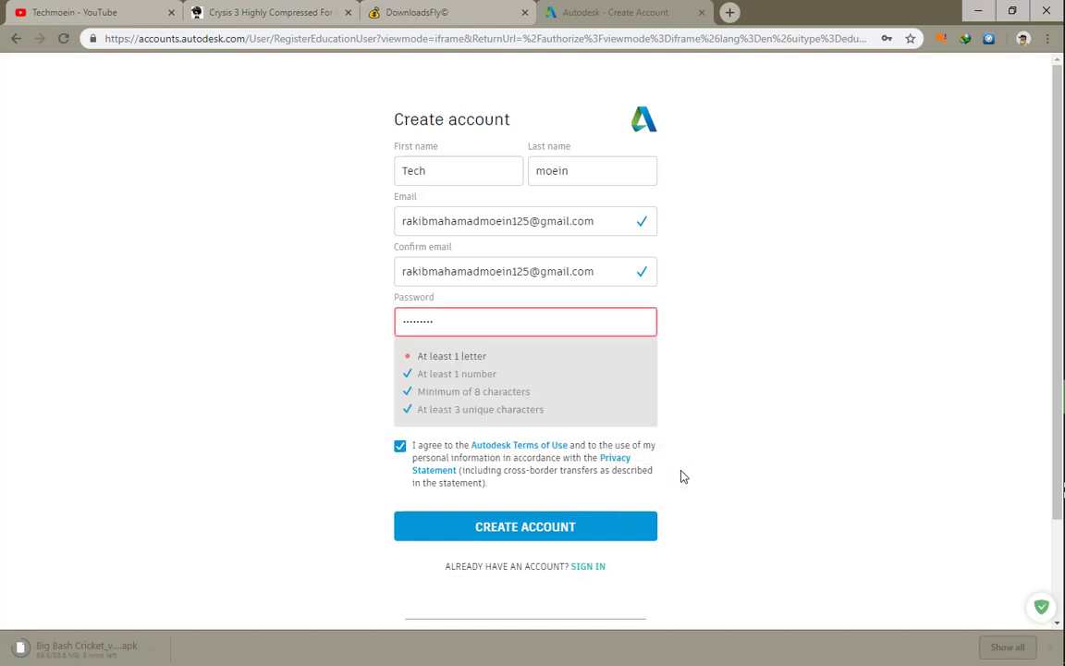
pyautogui.doubleClick(438, 318)
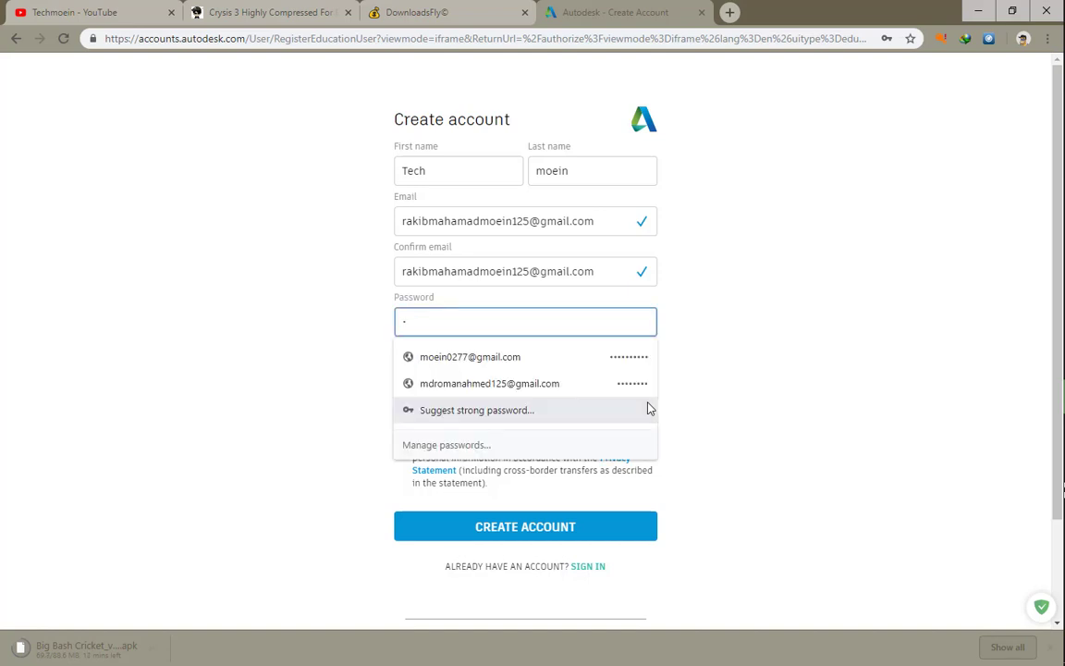
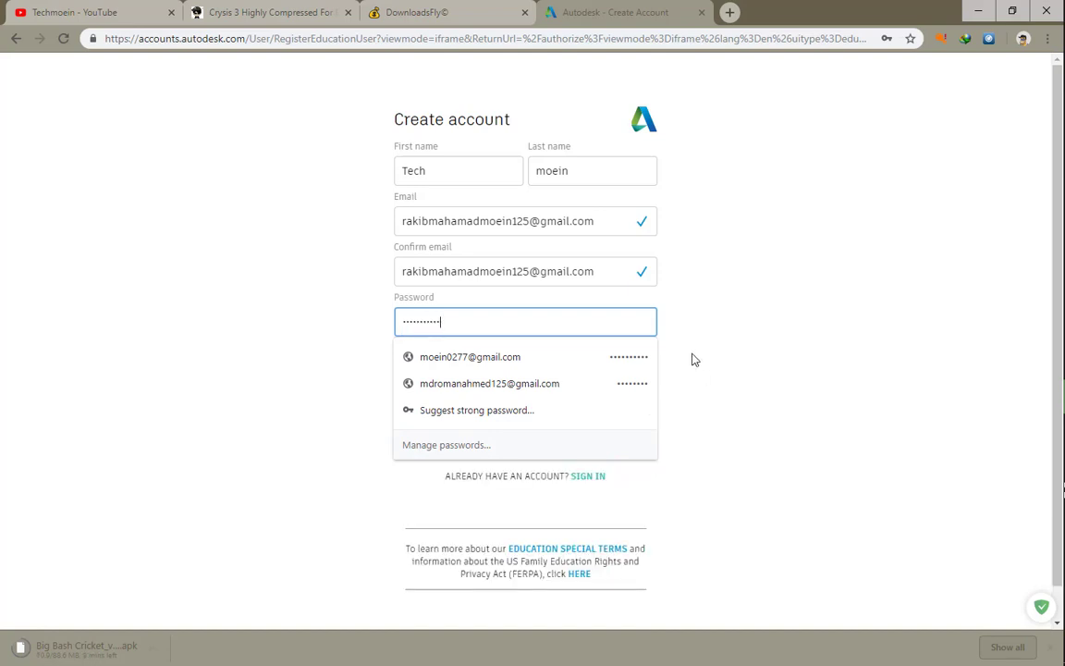
pyautogui.click(730, 375)
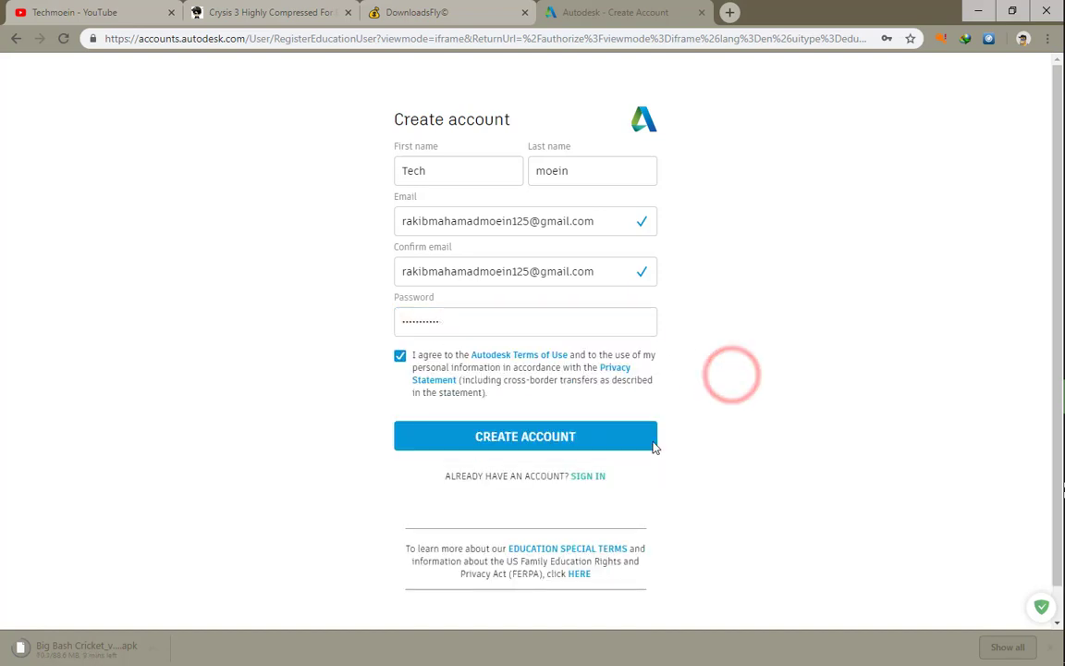
pyautogui.click(549, 435)
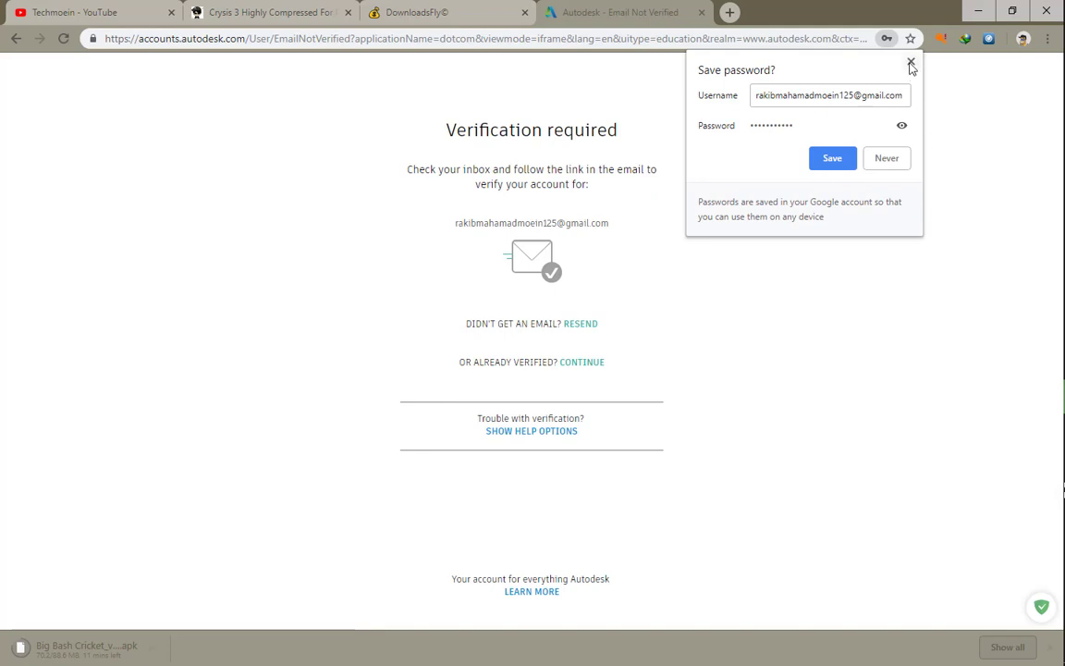
# Decline Chrome's offer to save the password and open a new browser tab.
pyautogui.click(911, 64)
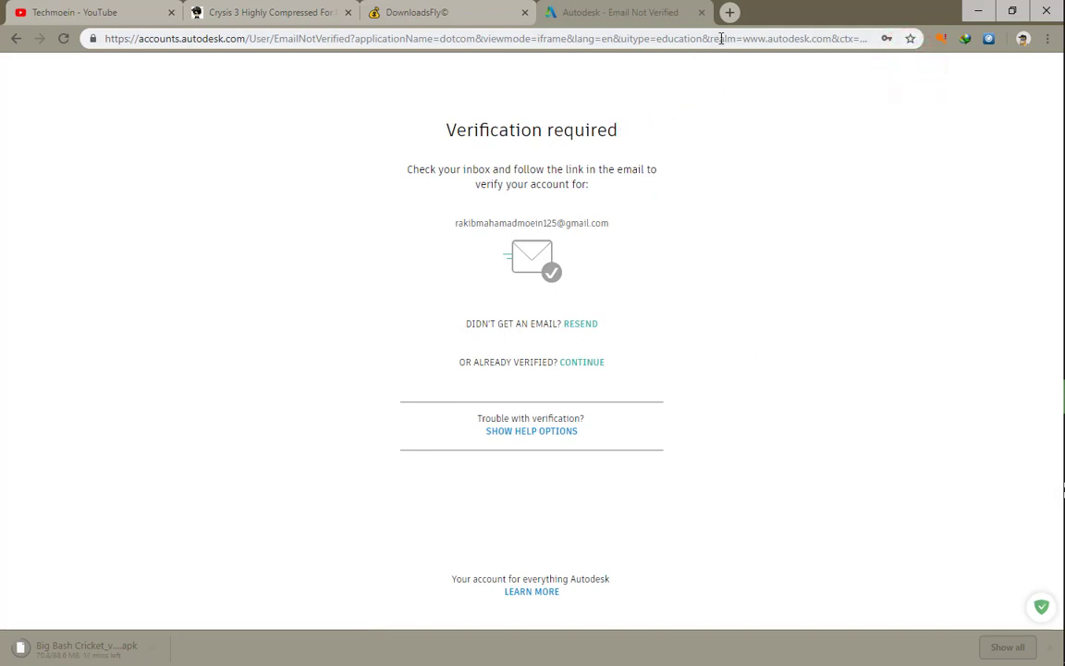
pyautogui.click(730, 12)
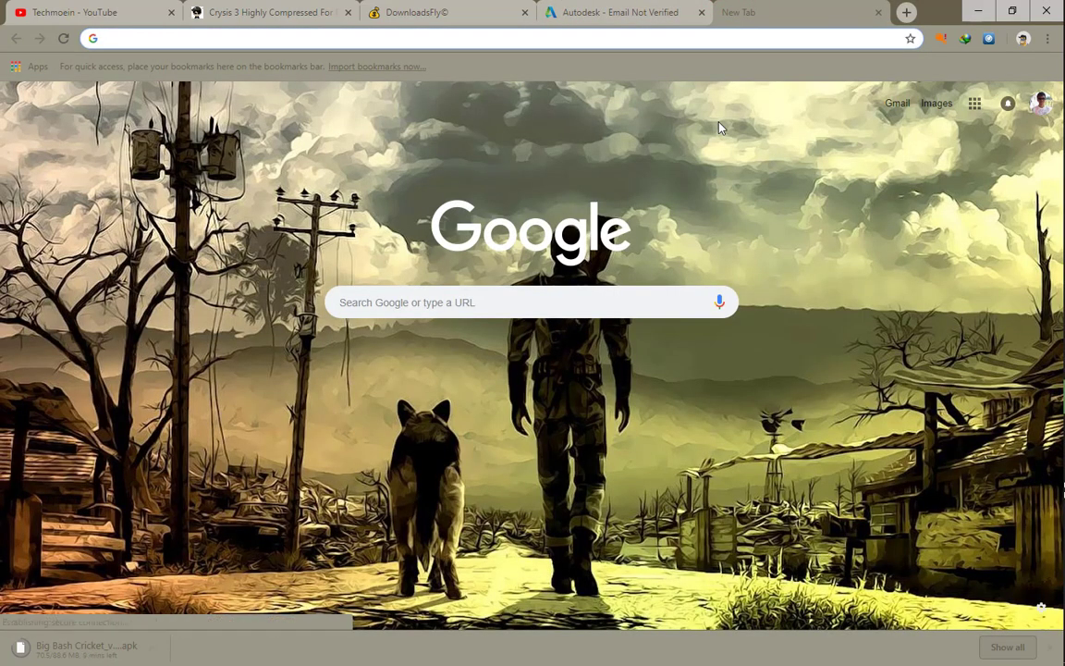
# Search 'gmail sign up' from the address bar and go through Google sign-in to Gmail.
pyautogui.write('gm')
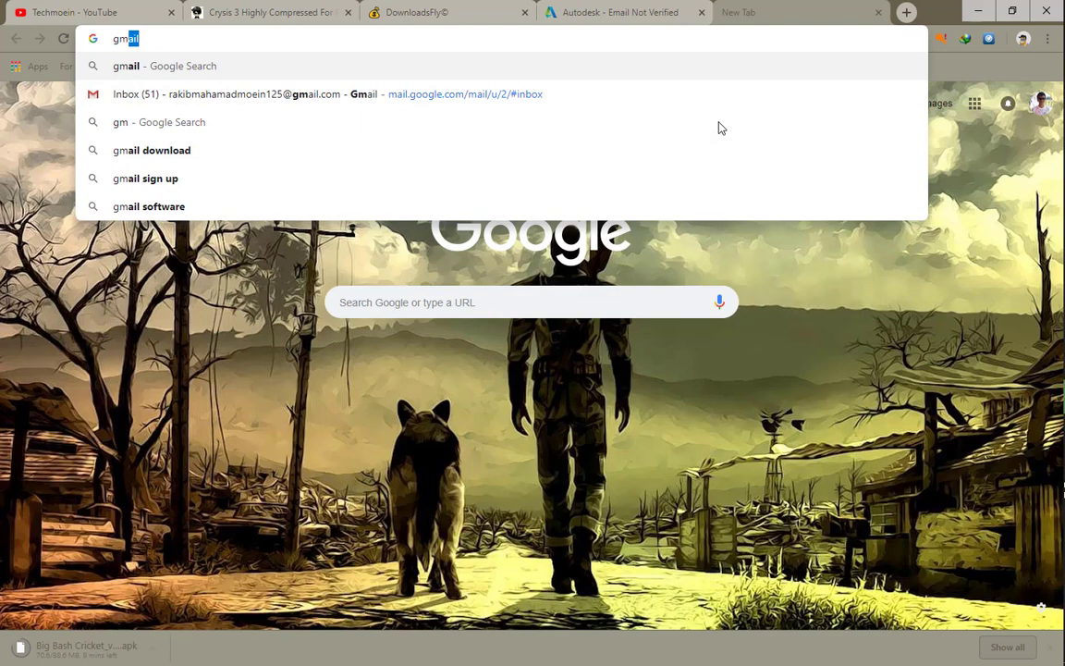
pyautogui.press('Down')
pyautogui.press('Down')
pyautogui.press('Down')
pyautogui.press('Down')
pyautogui.press('Return')
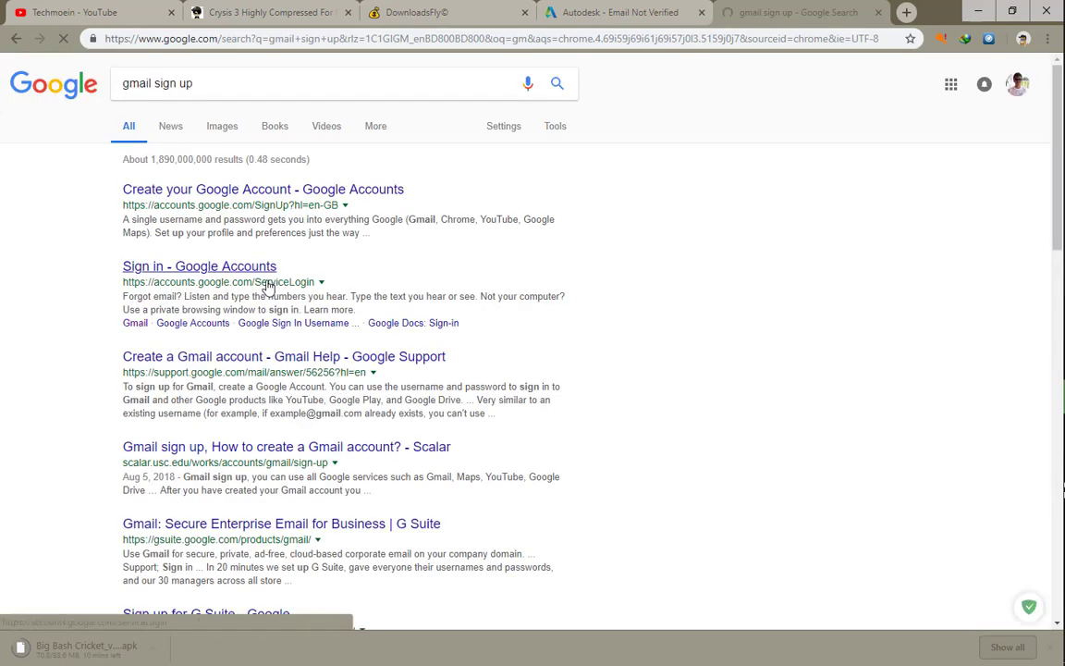
pyautogui.click(250, 268)
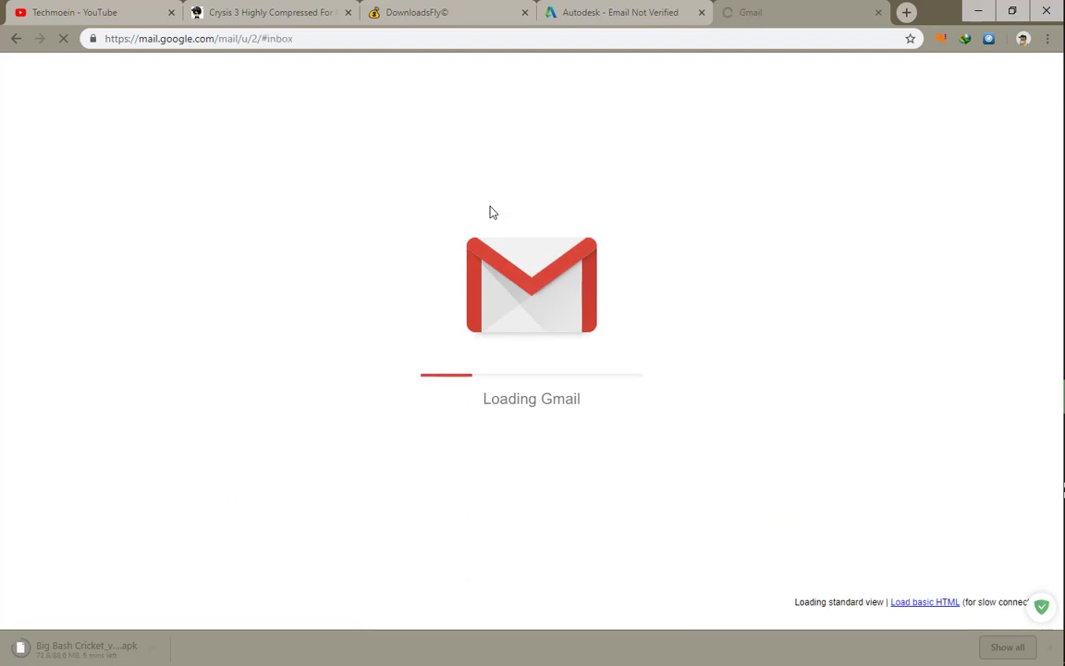
# Open the Autodesk verification email in Gmail and follow its VERIFY EMAIL link.
pyautogui.click(500, 193)
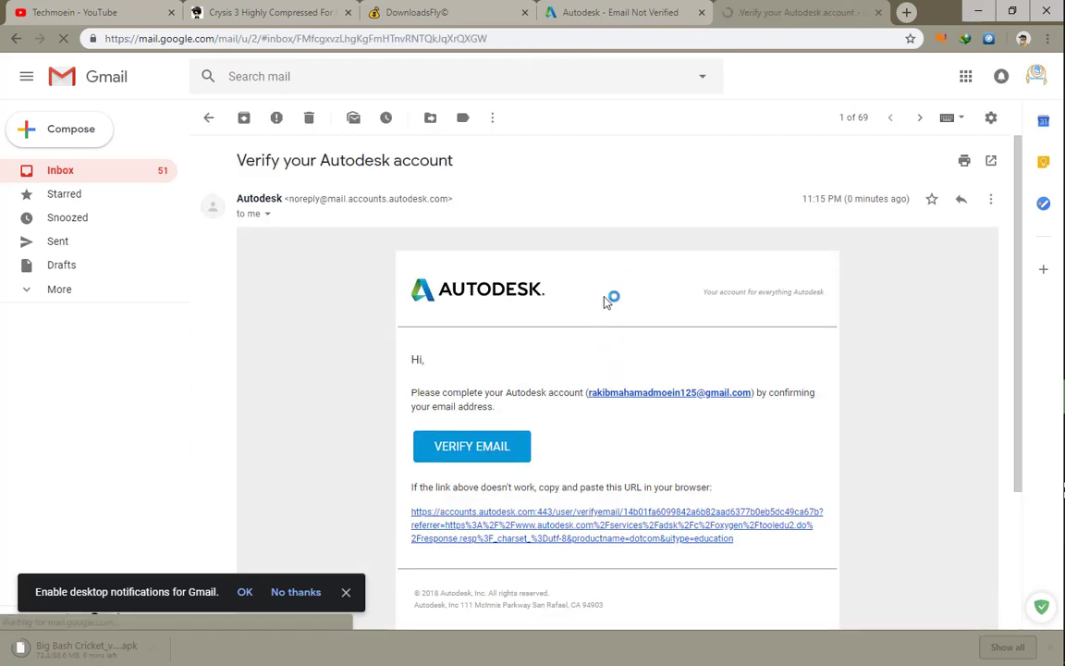
pyautogui.scroll(-2, 606, 340)
pyautogui.scroll(1, 443, 330)
pyautogui.scroll(1, 442, 330)
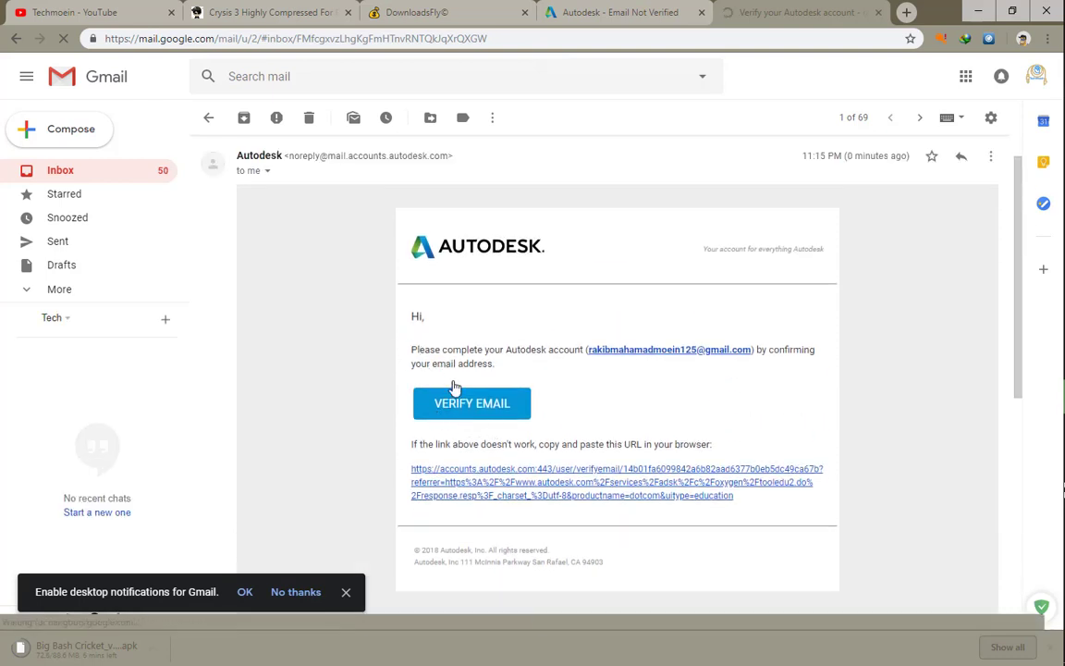
pyautogui.click(482, 408)
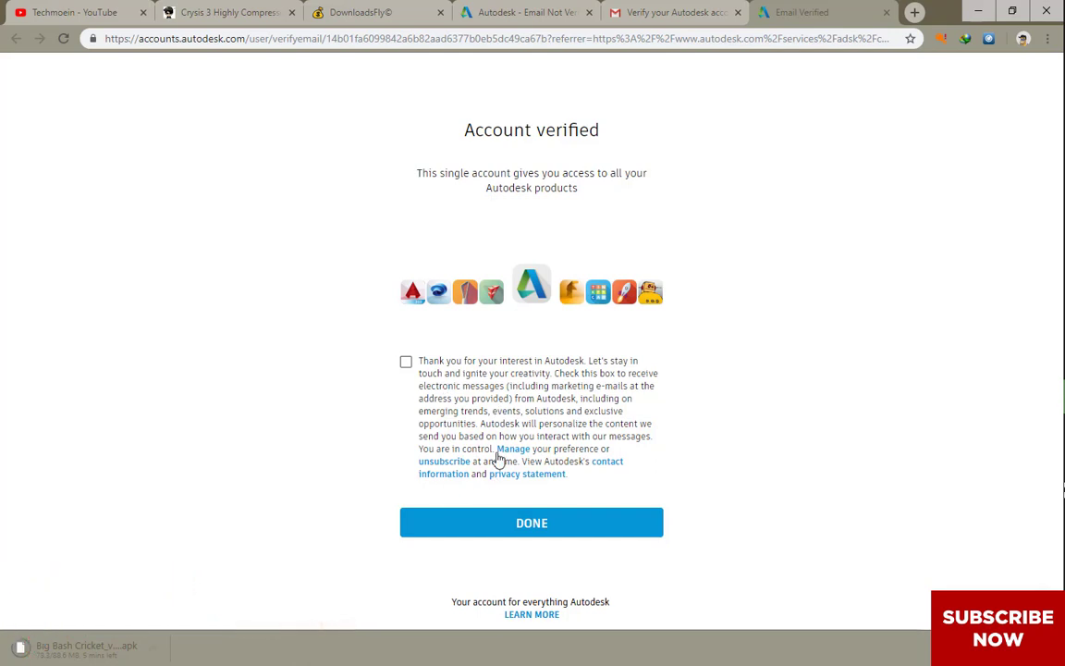
# Finish verification, enter N S Govt College Natore as the institution, and choose Others as the area of study.
pyautogui.click(532, 523)
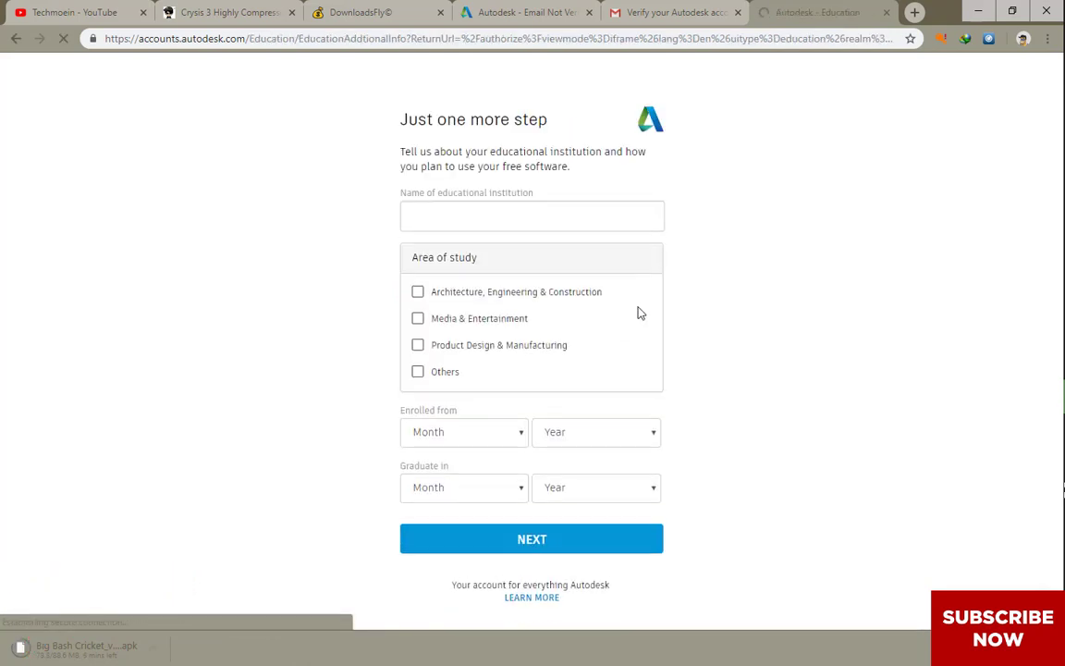
pyautogui.click(468, 217)
pyautogui.write('N S Govt Co')
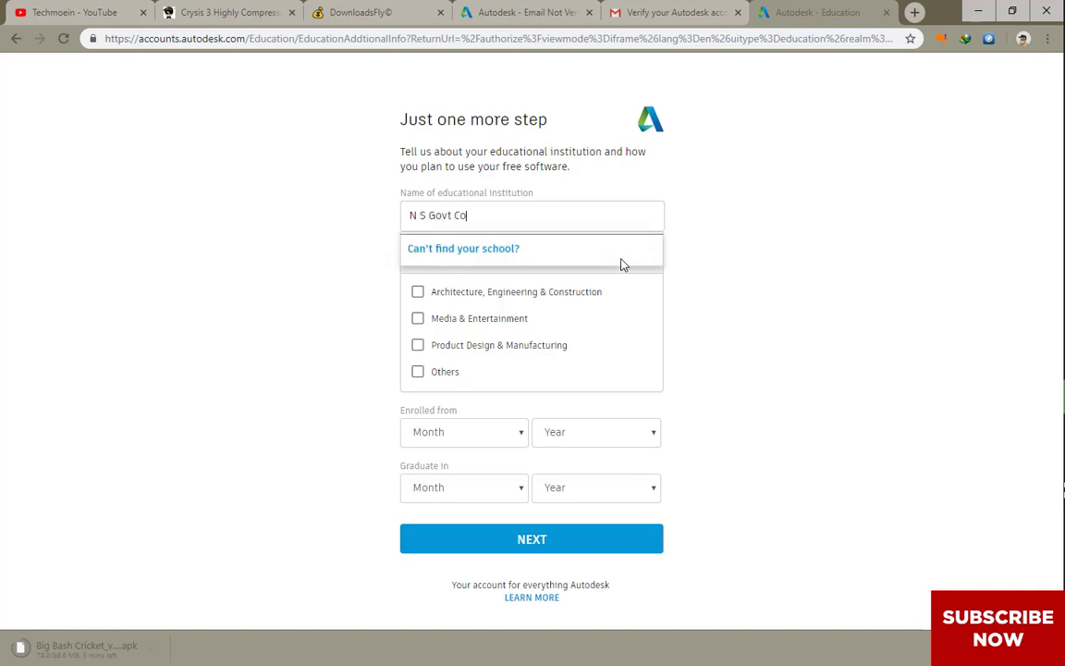
pyautogui.write('llege ')
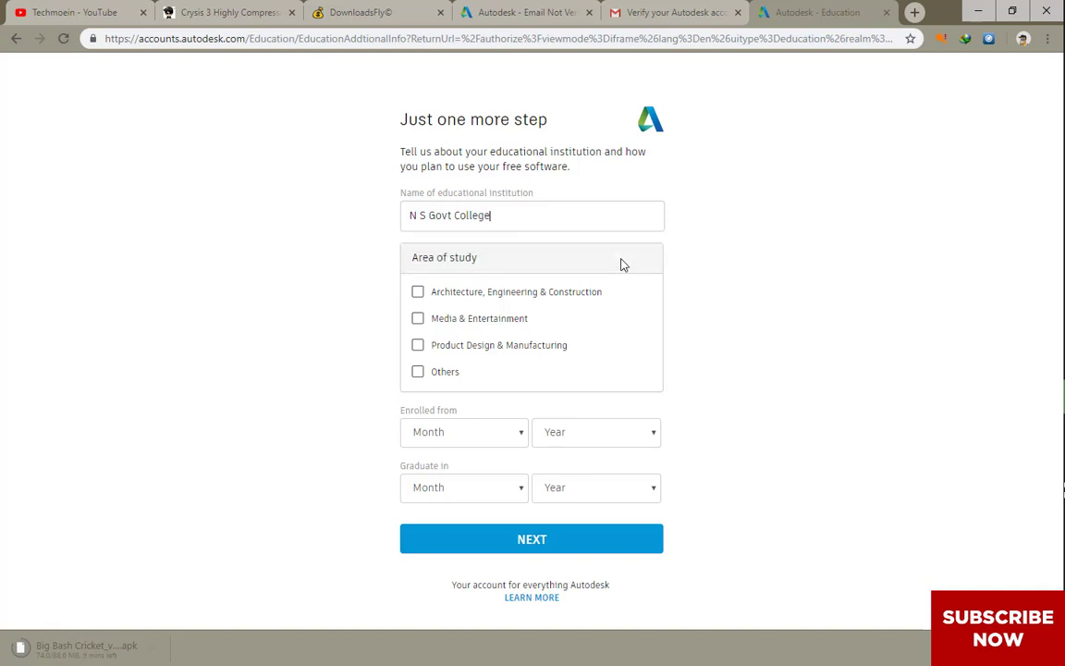
pyautogui.write('Na')
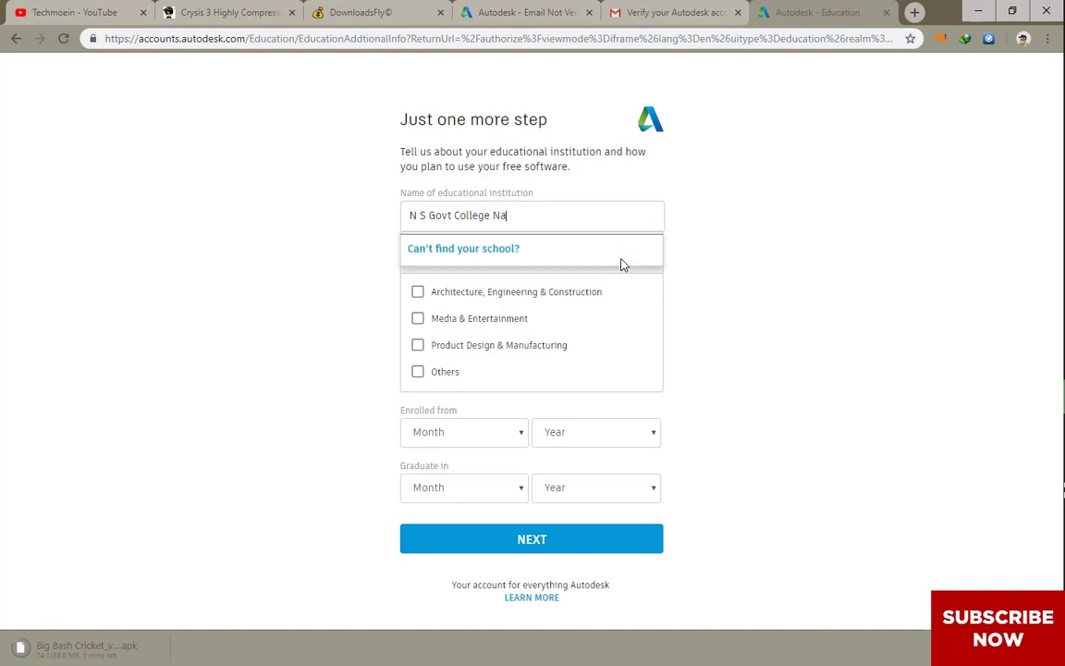
pyautogui.write('tore')
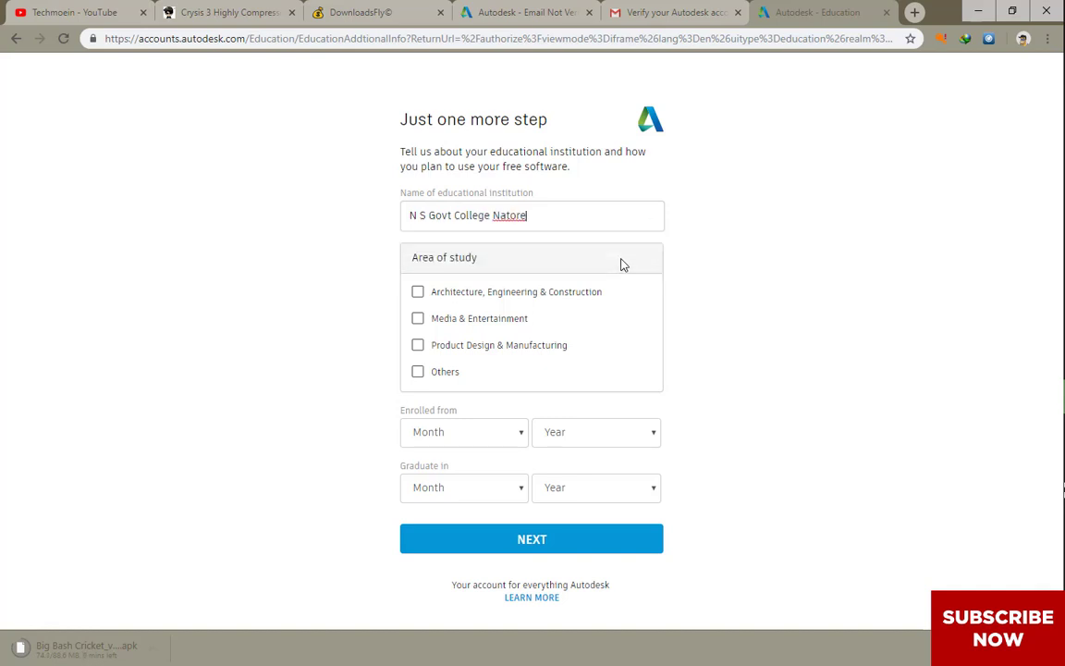
pyautogui.click(442, 372)
# Set enrollment to January 2014 and graduation to July 2019, then submit the details.
pyautogui.click(461, 435)
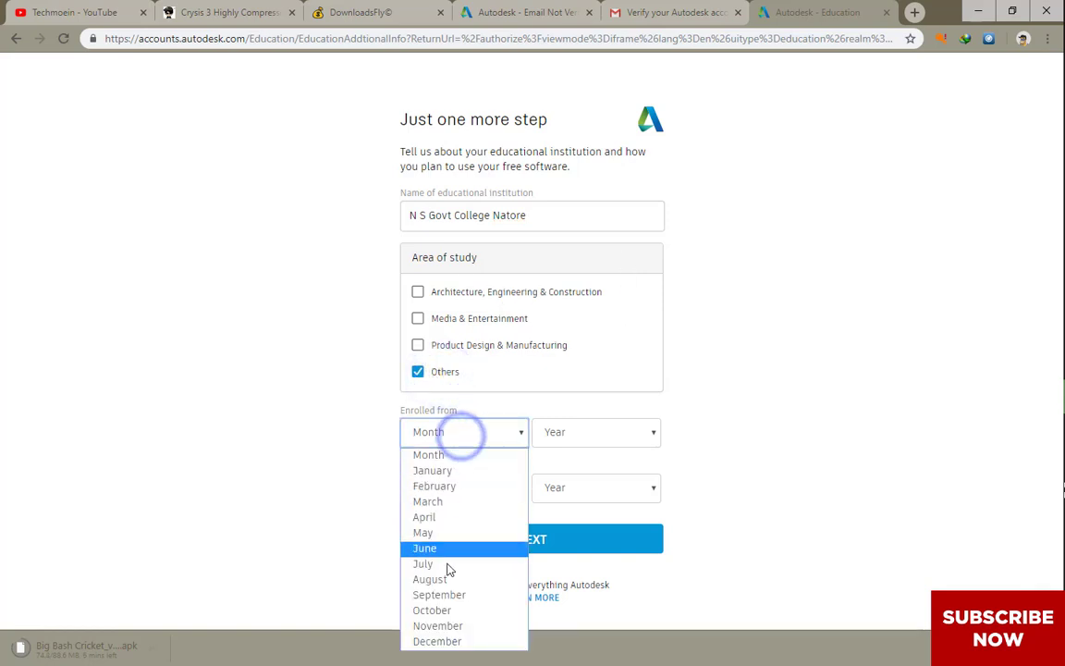
pyautogui.click(450, 473)
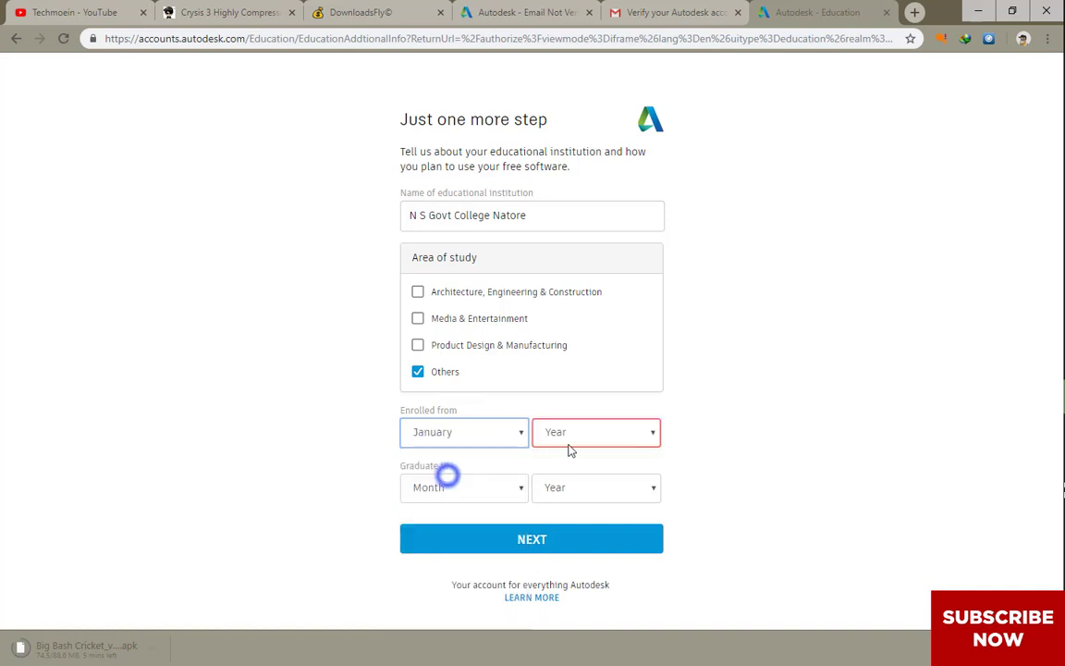
pyautogui.click(573, 437)
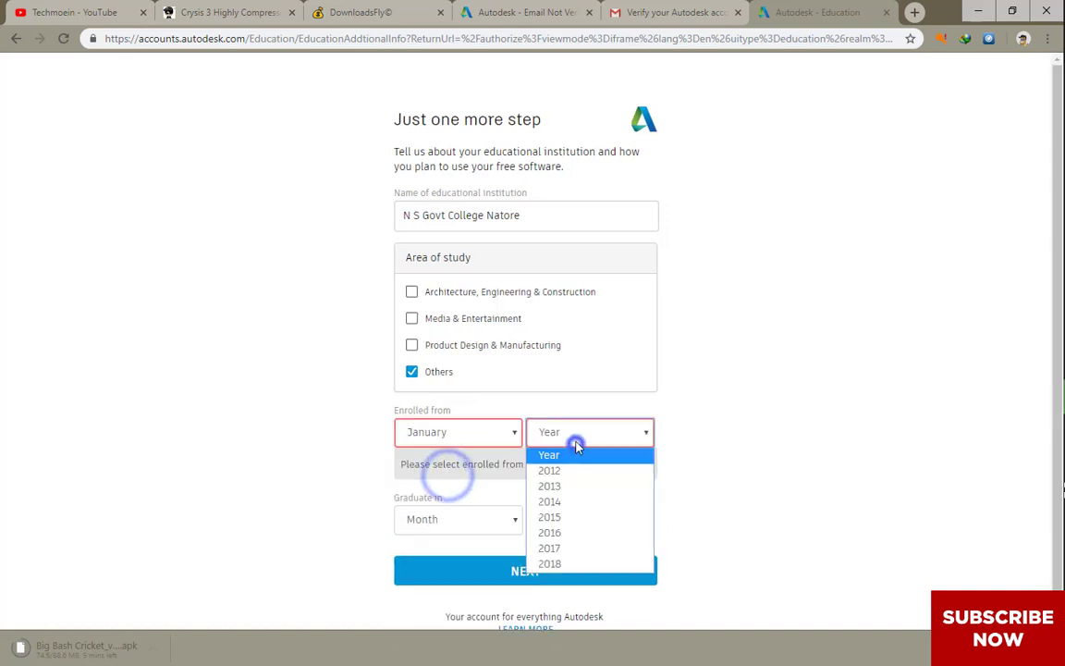
pyautogui.click(562, 502)
pyautogui.click(482, 490)
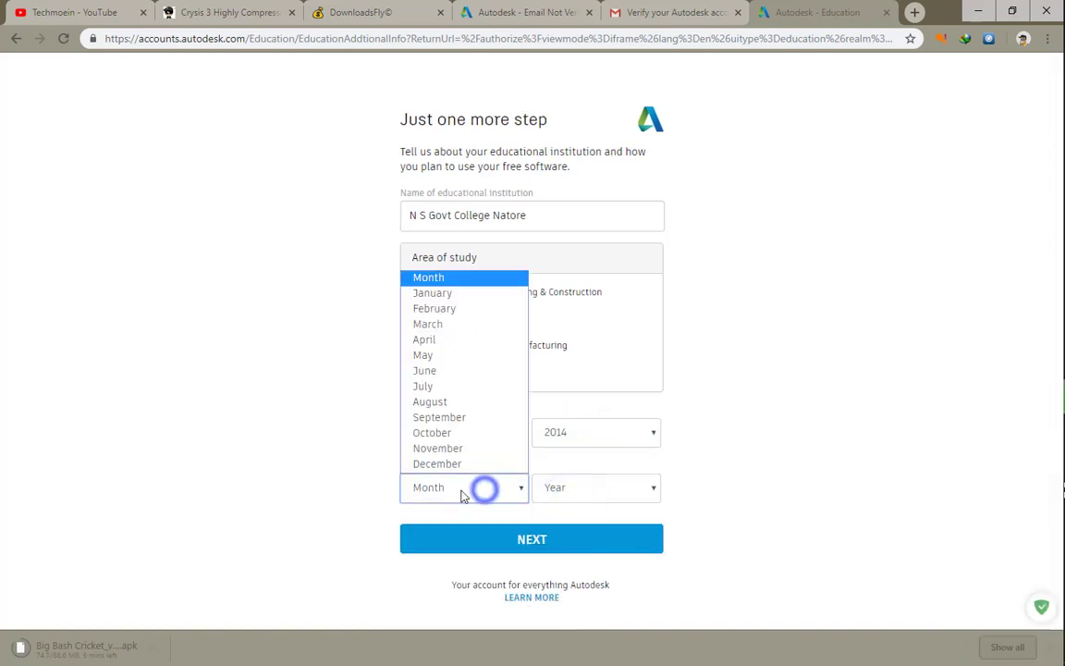
pyautogui.click(438, 387)
pyautogui.click(560, 485)
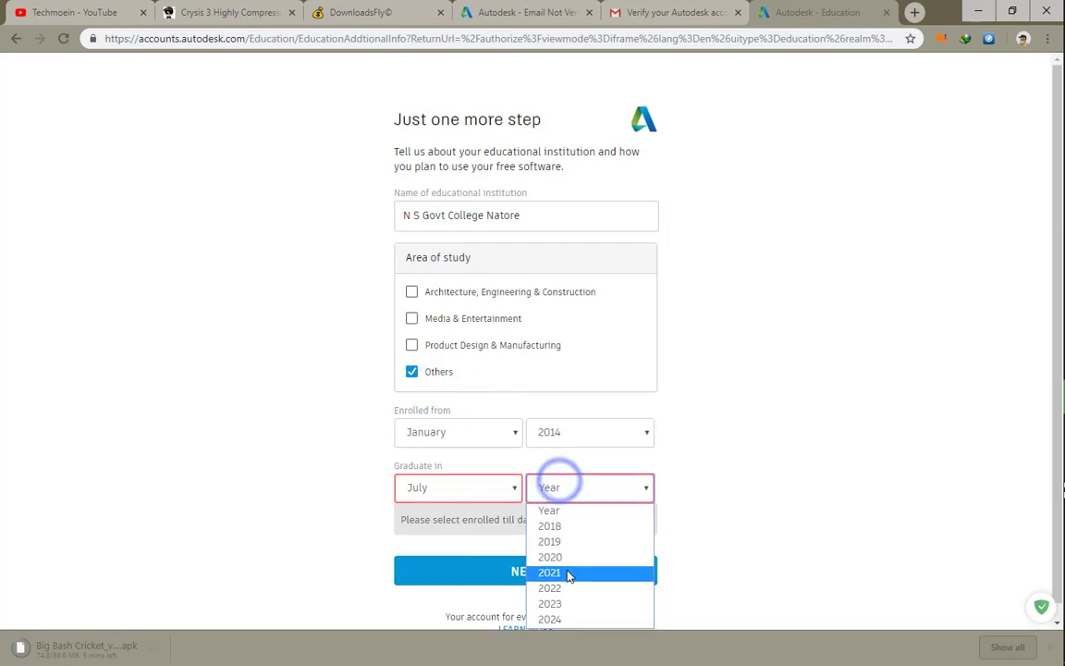
pyautogui.click(555, 540)
pyautogui.click(523, 537)
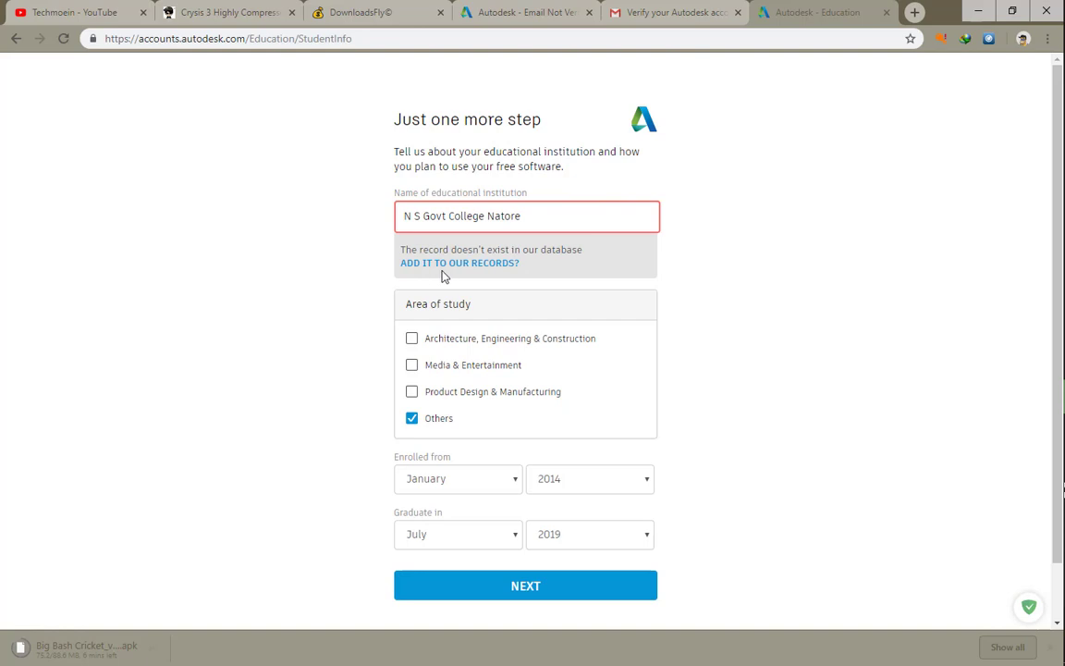
# Add the college as a new institution with city Natore and state Rajshahi.
pyautogui.click(466, 264)
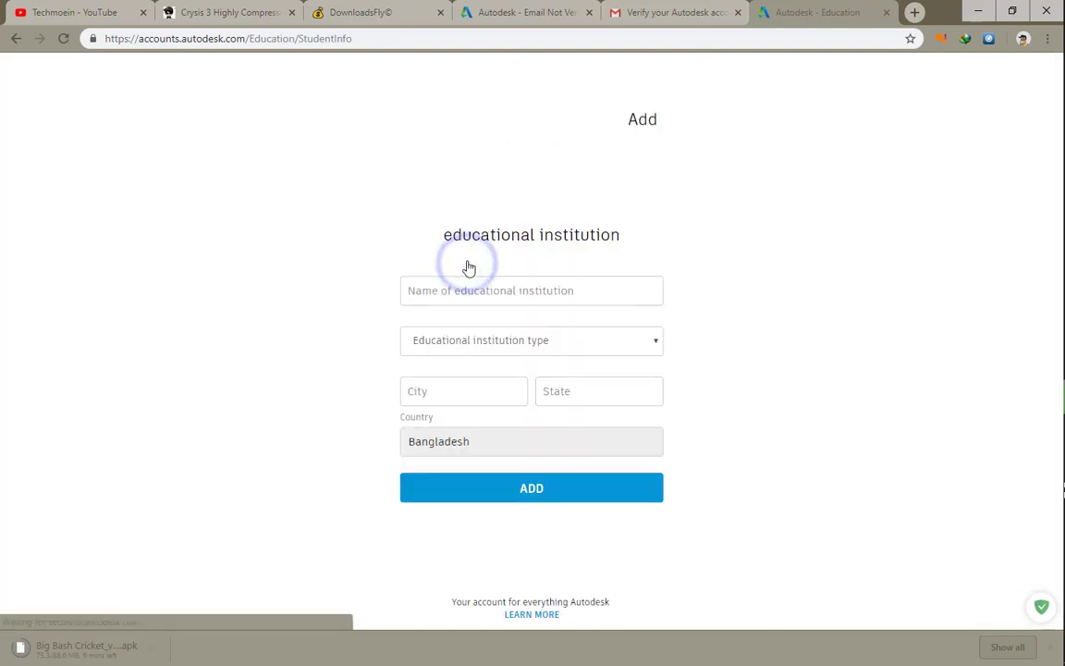
pyautogui.click(507, 175)
pyautogui.write('N S Govt Colle')
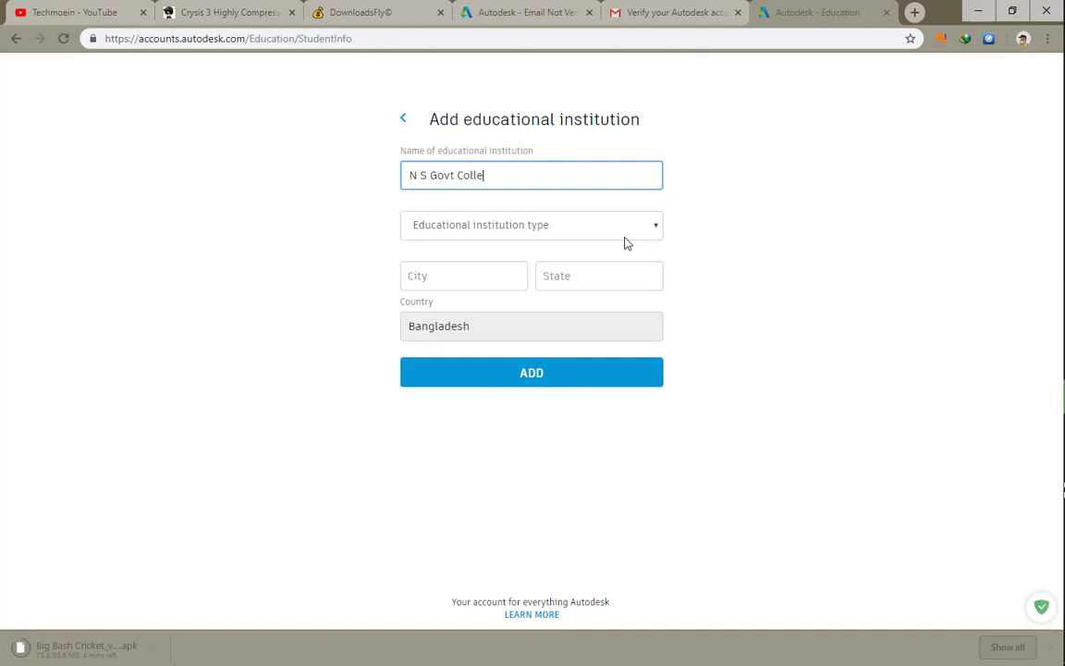
pyautogui.write('ge Natore')
pyautogui.click(611, 231)
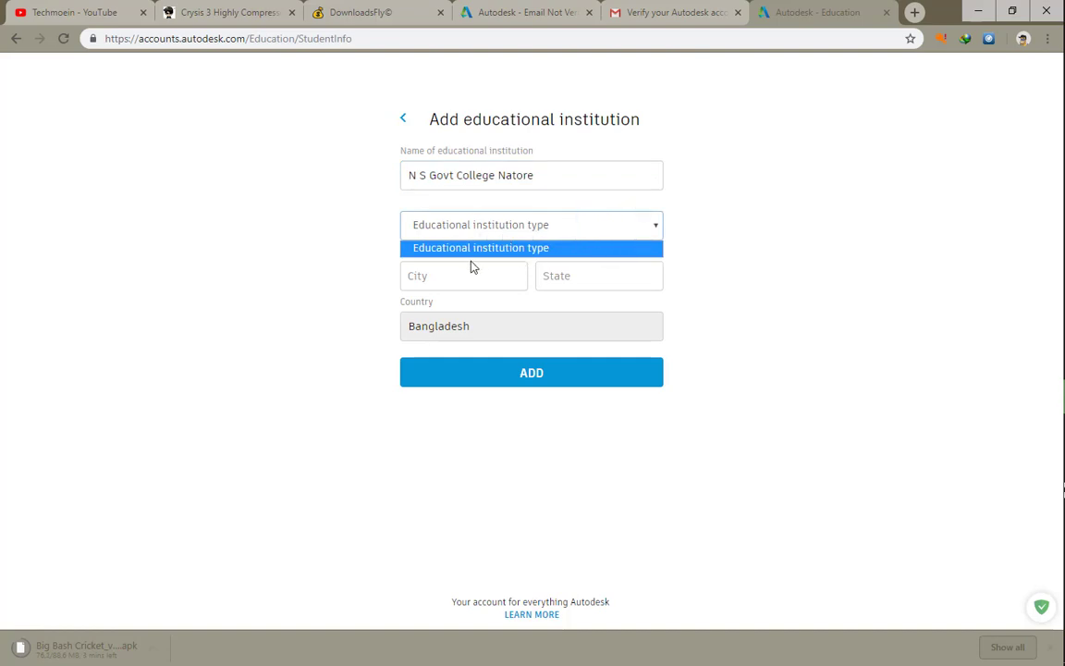
pyautogui.click(505, 279)
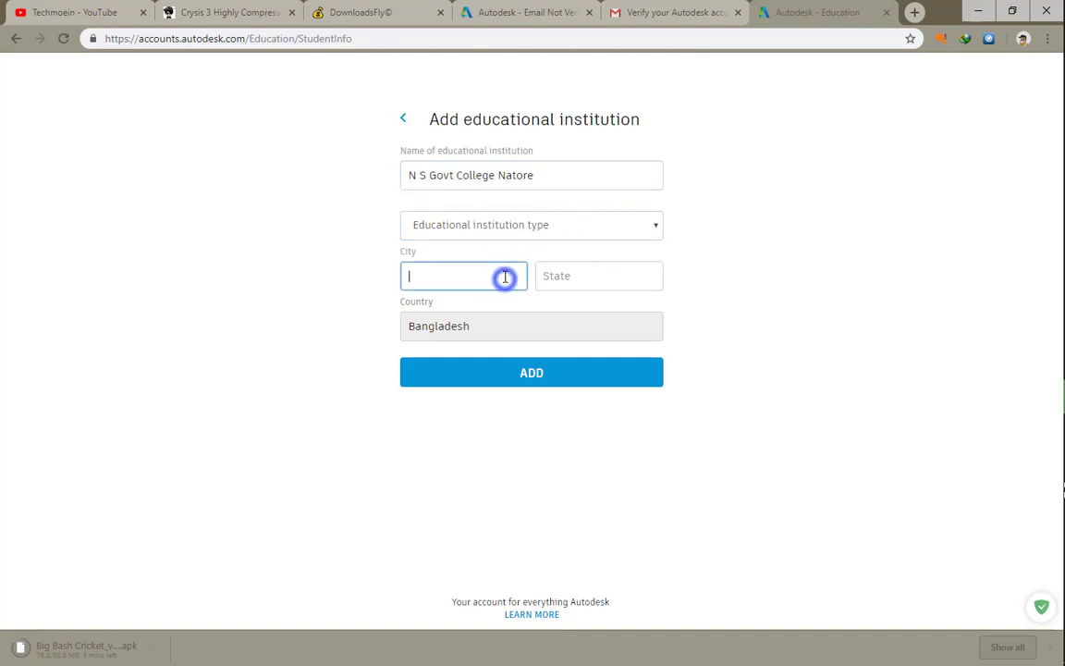
pyautogui.write('Natore')
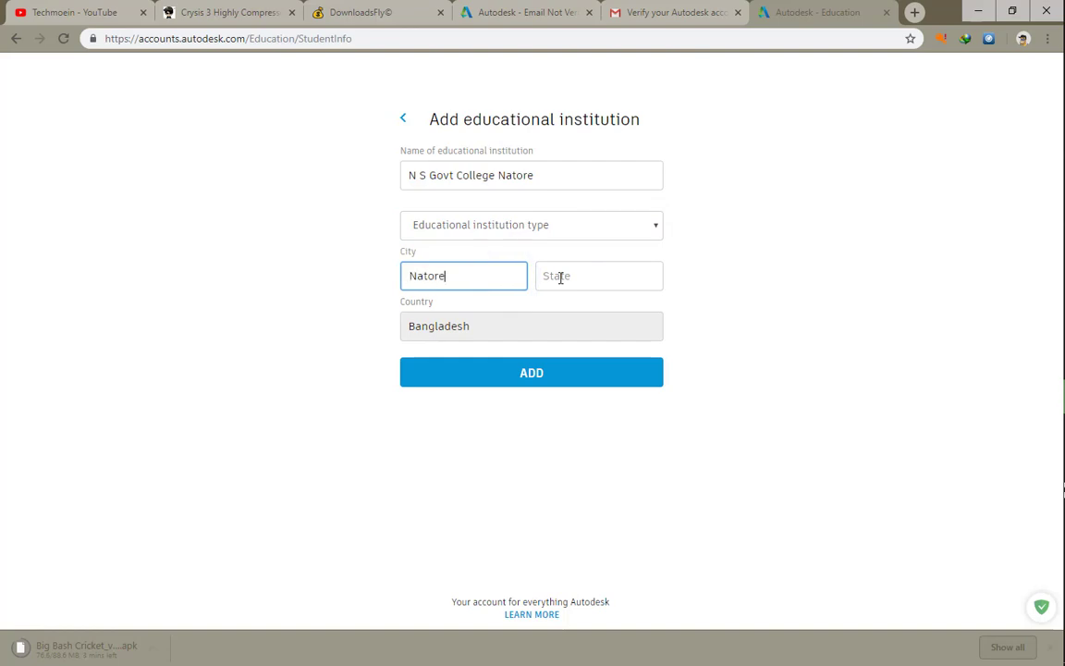
pyautogui.click(560, 277)
pyautogui.write('Rahsha')
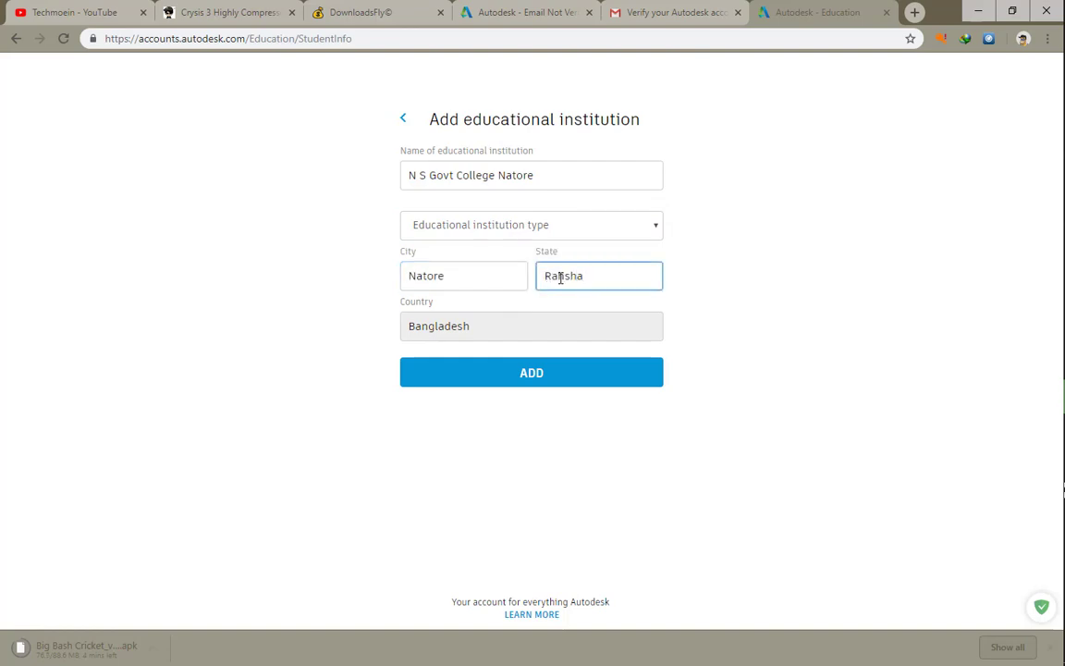
pyautogui.press('BackSpace')
pyautogui.press('BackSpace')
pyautogui.click(553, 378)
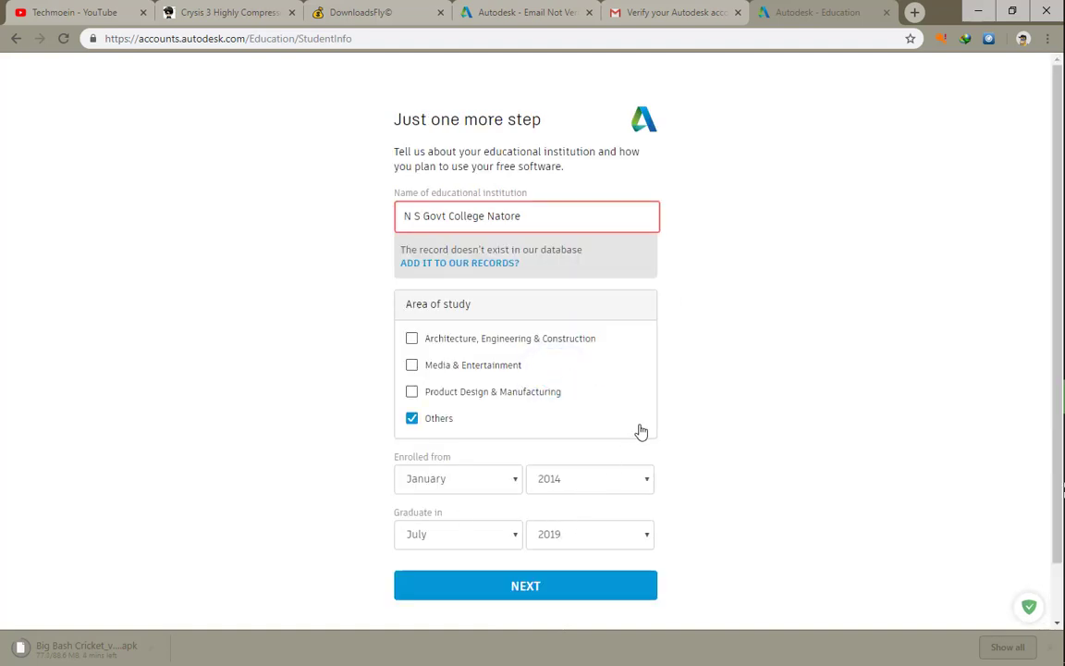
# Reopen the add-institution form and submit the college to Autodesk's records.
pyautogui.click(490, 264)
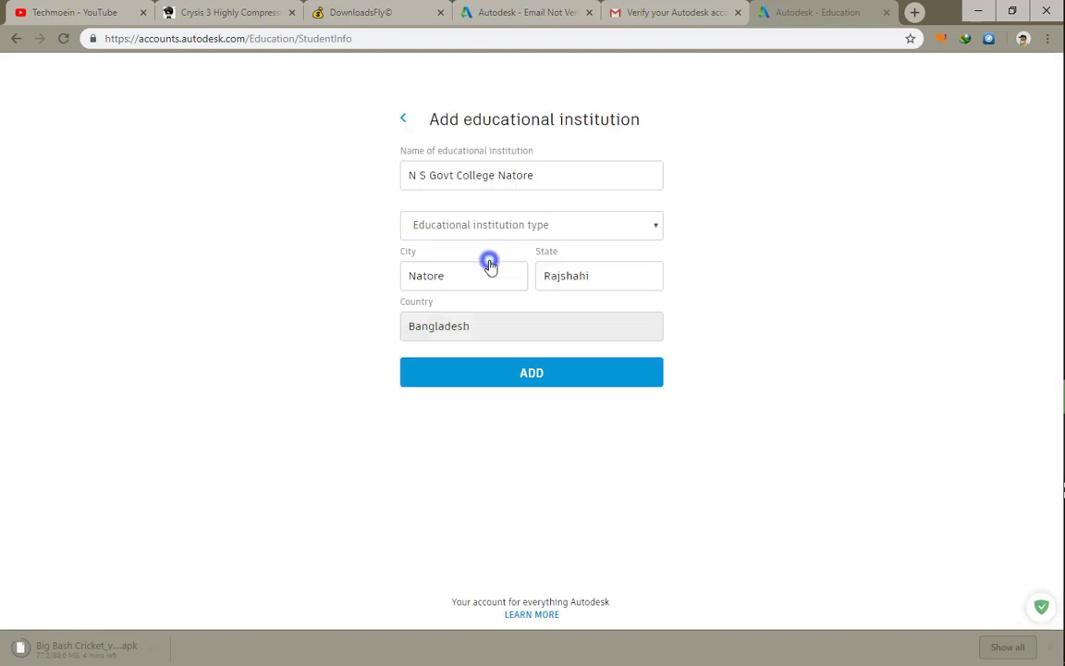
pyautogui.click(485, 379)
pyautogui.scroll(-1, 527, 451)
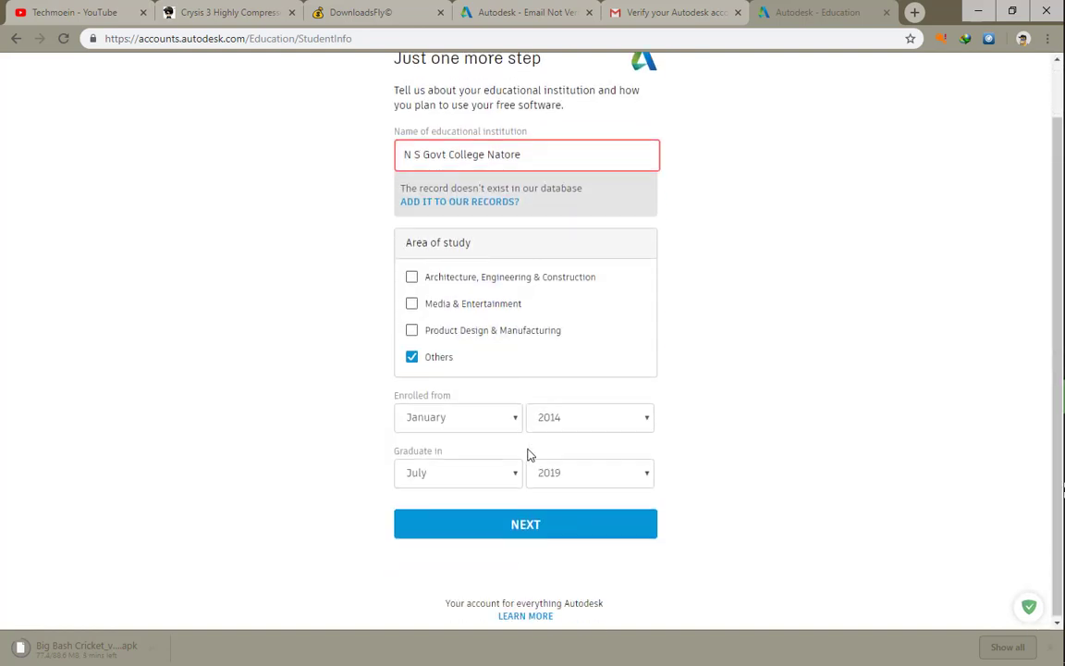
# Submit the student details, continue past Account set, and scroll to the Maya version options.
pyautogui.click(520, 524)
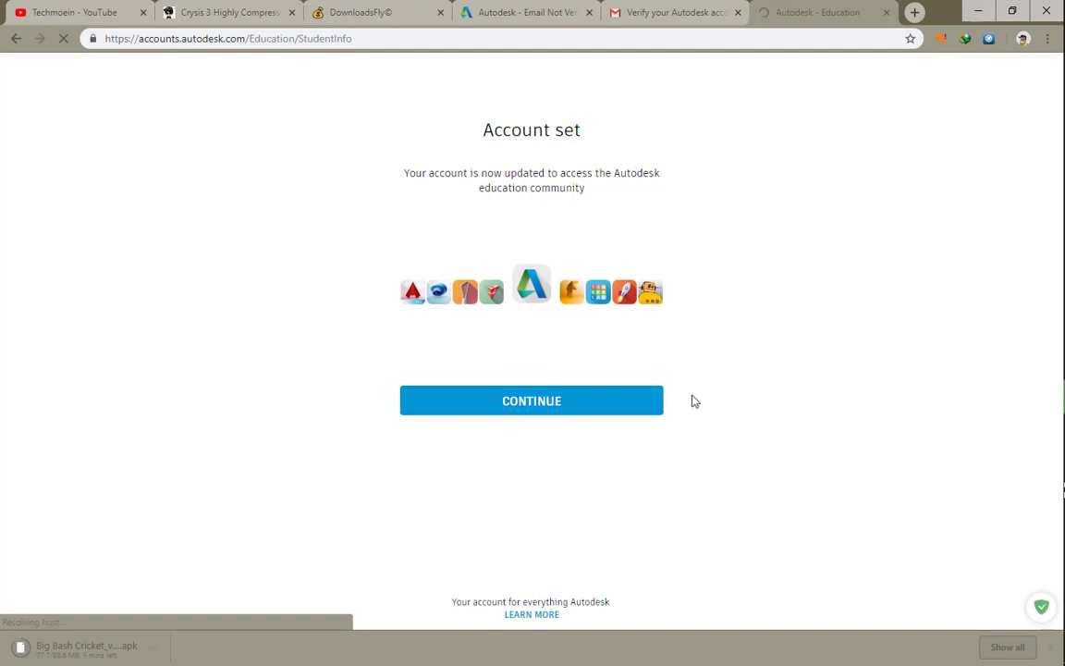
pyautogui.click(537, 408)
pyautogui.click(585, 405)
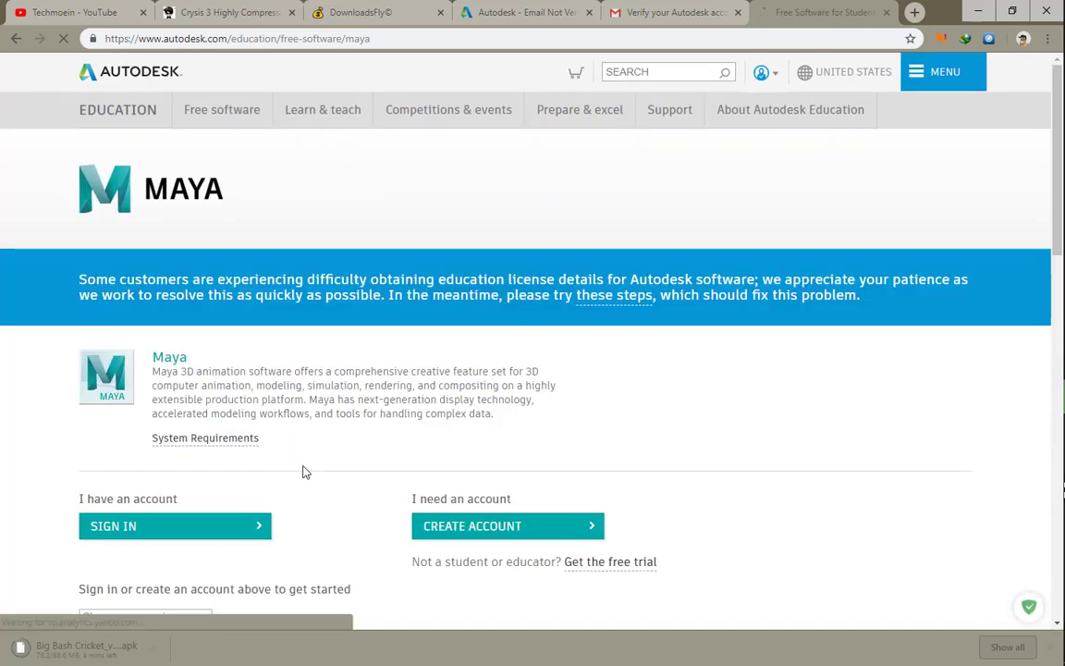
pyautogui.scroll(-1, 344, 430)
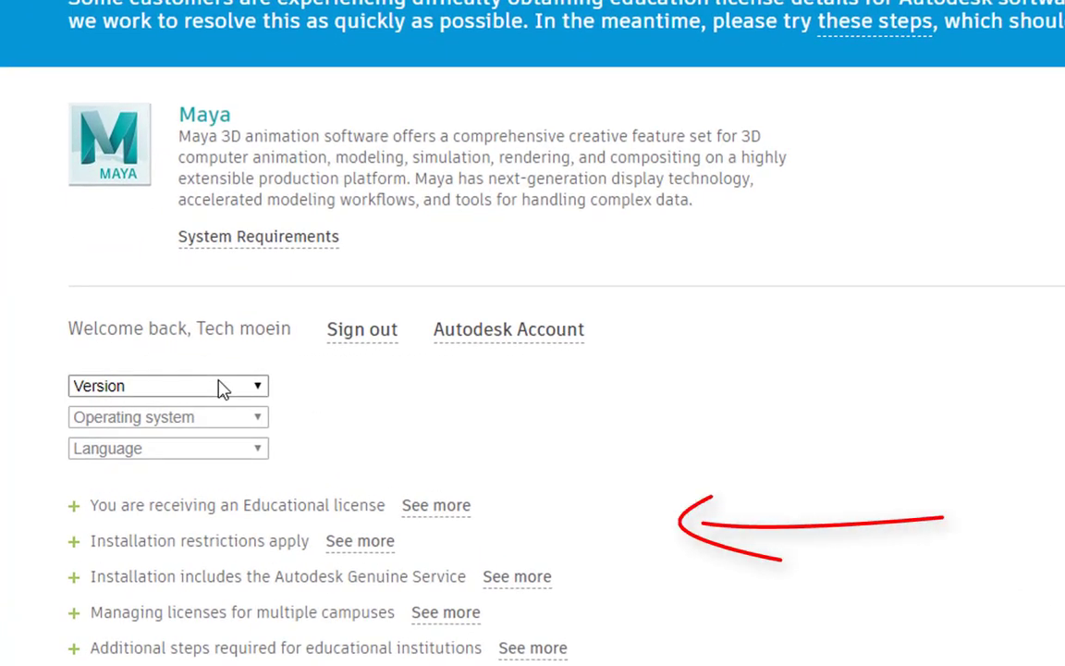
pyautogui.scroll(1, 222, 390)
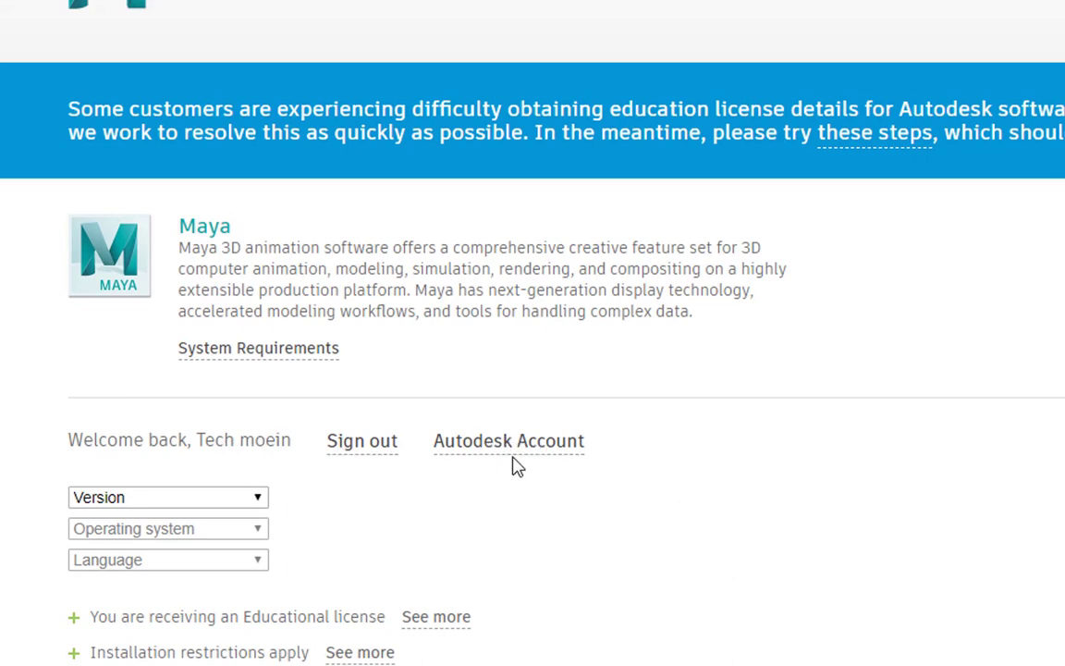
pyautogui.scroll(-2, 574, 442)
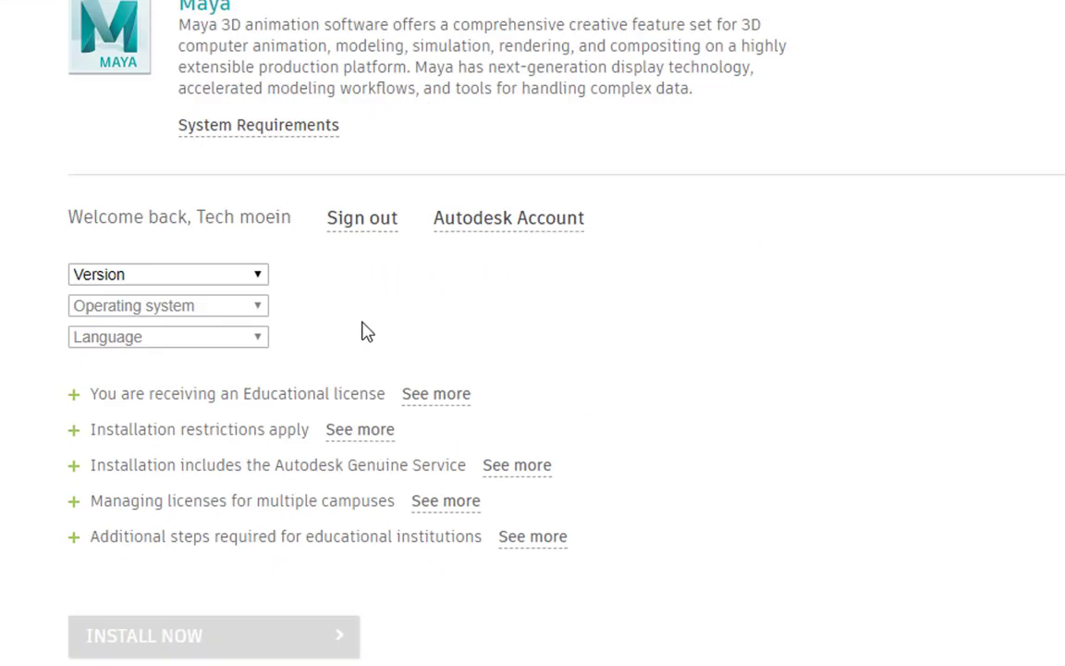
# Set the download options to Maya 2018, Windows 64-bit and English, then scroll to INSTALL NOW.
pyautogui.click(200, 275)
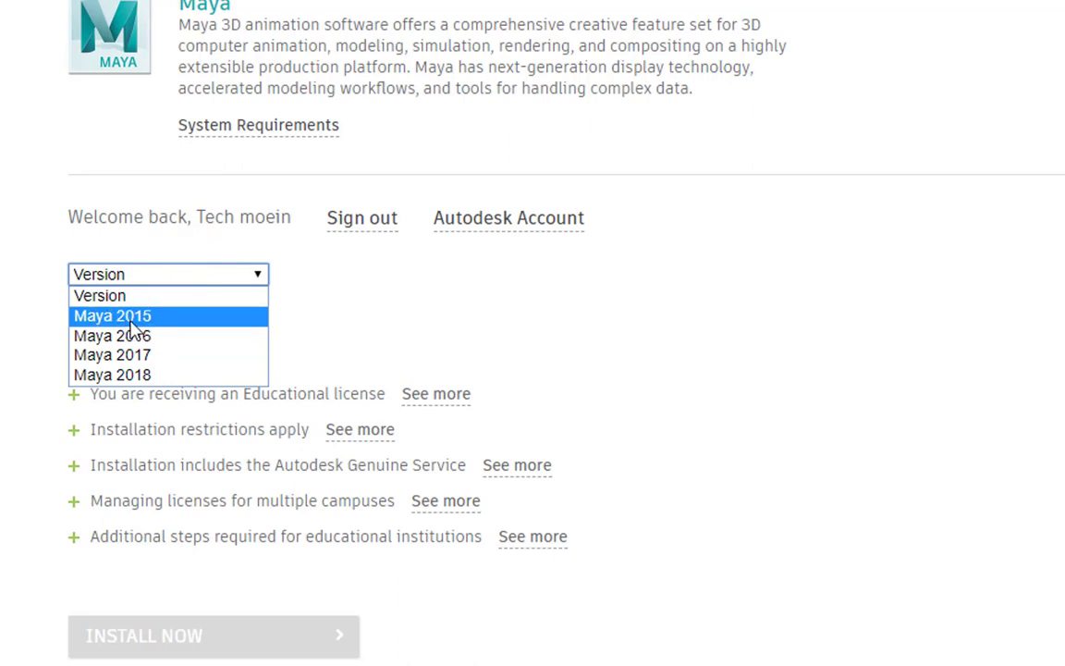
pyautogui.click(159, 375)
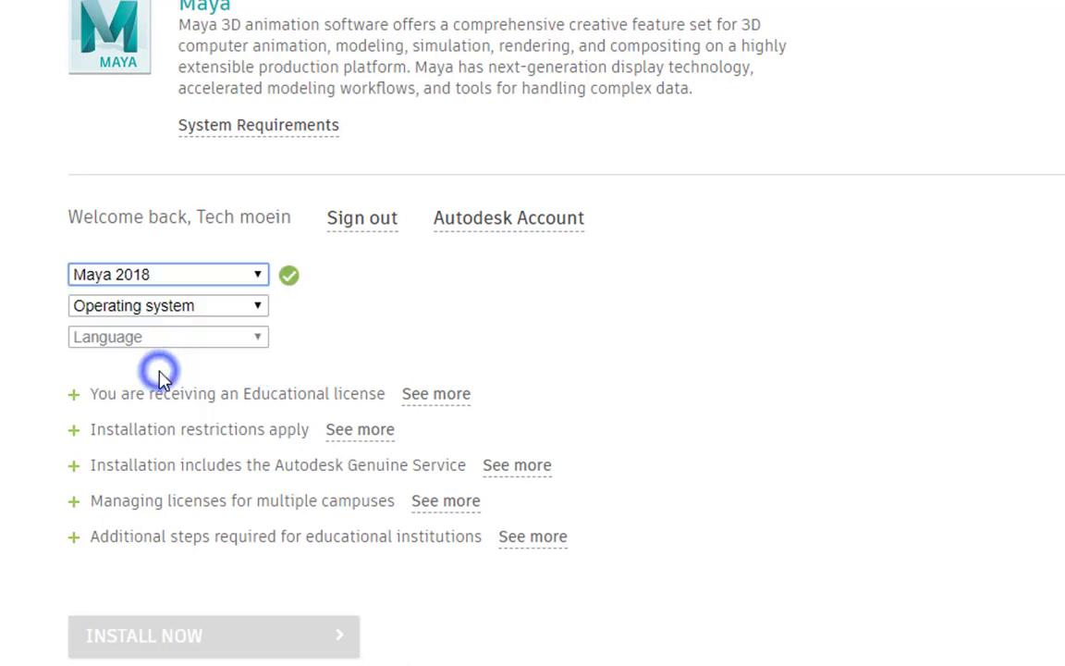
pyautogui.click(199, 303)
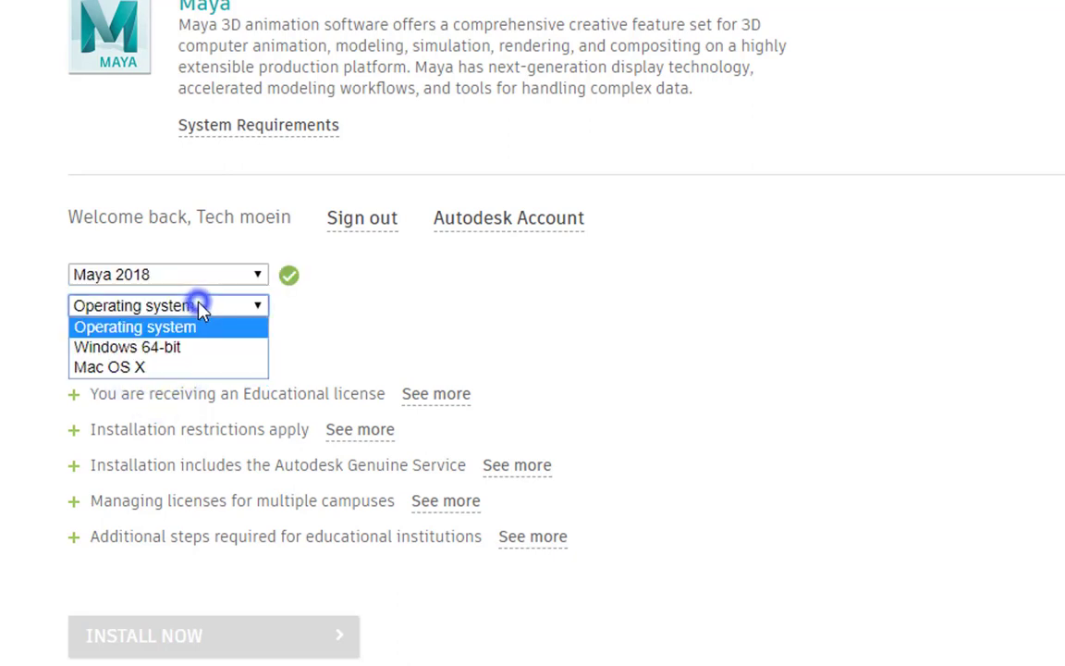
pyautogui.click(152, 351)
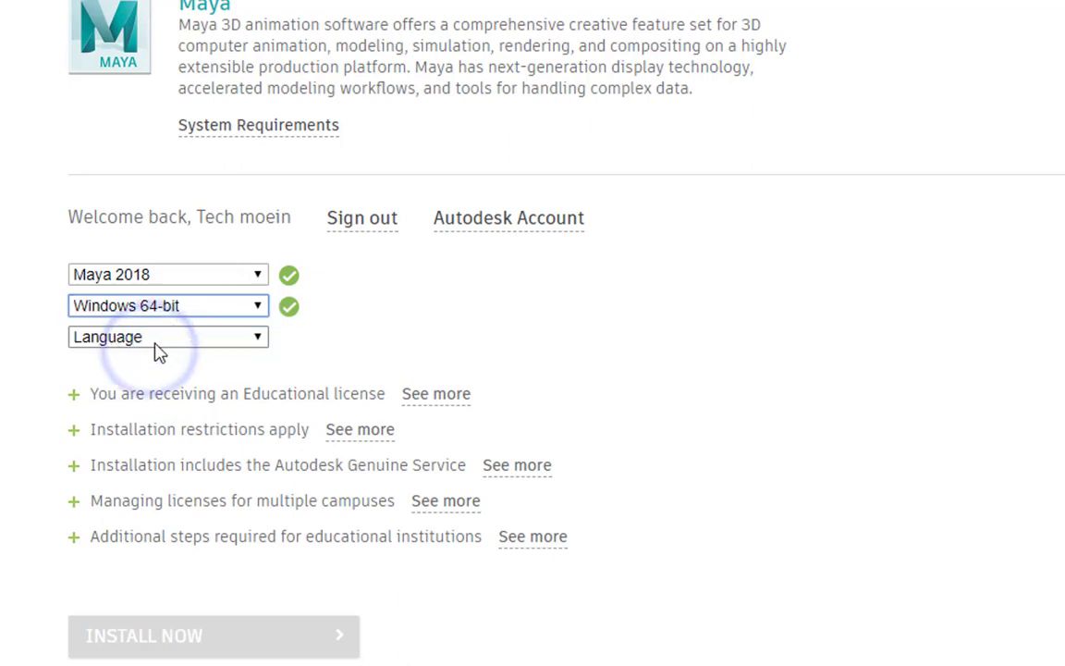
pyautogui.click(155, 339)
pyautogui.click(114, 379)
pyautogui.scroll(-1, 362, 461)
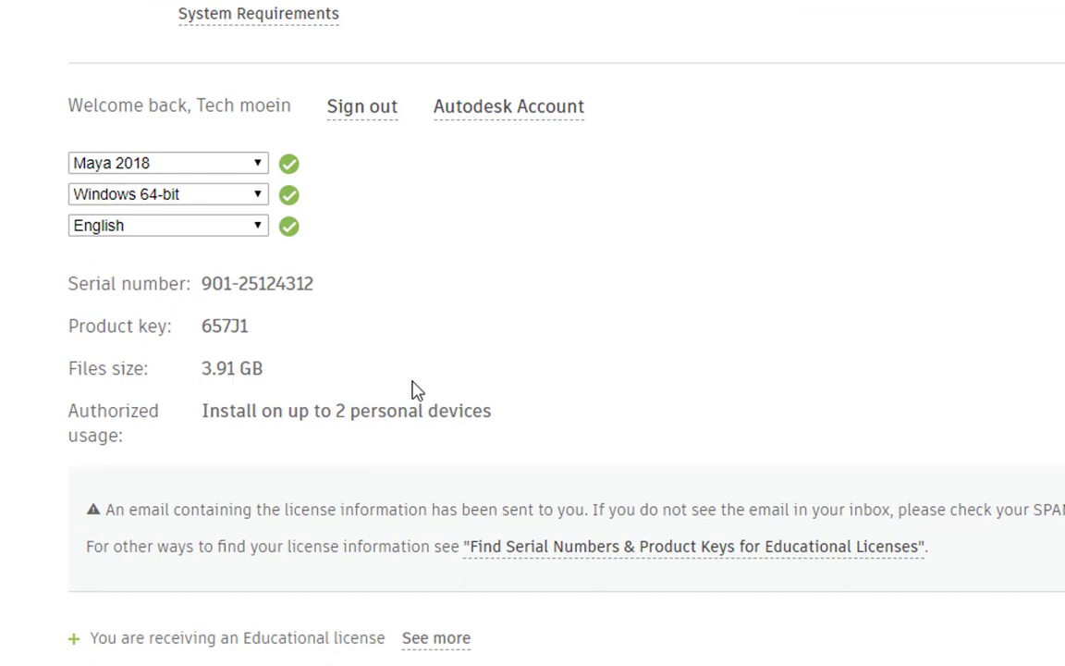
pyautogui.scroll(-2, 413, 389)
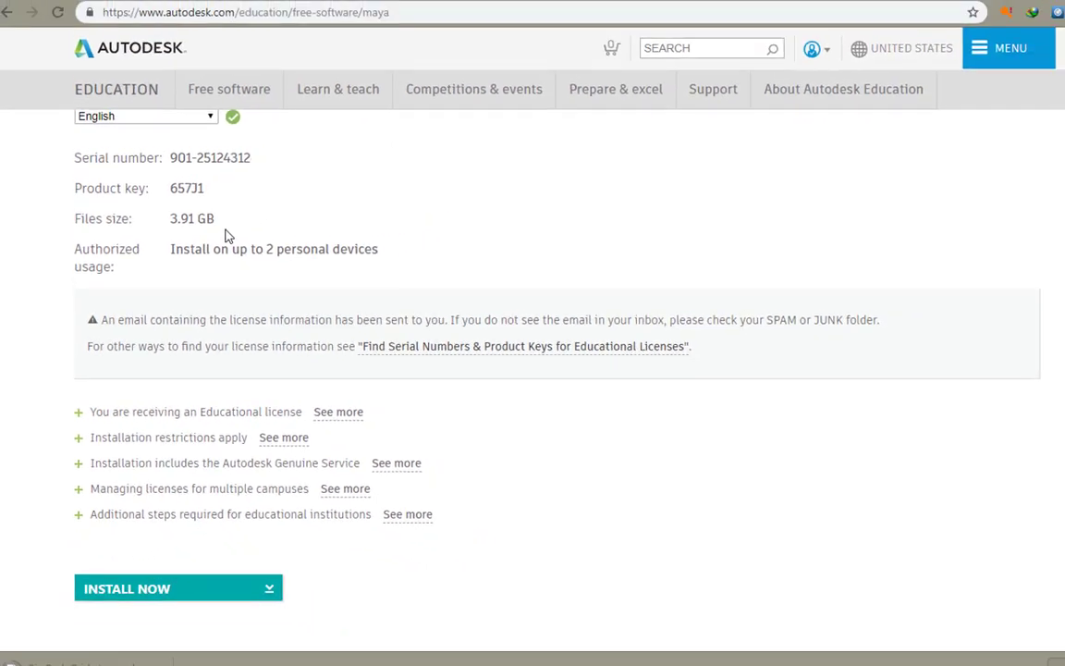
pyautogui.scroll(-2, 256, 413)
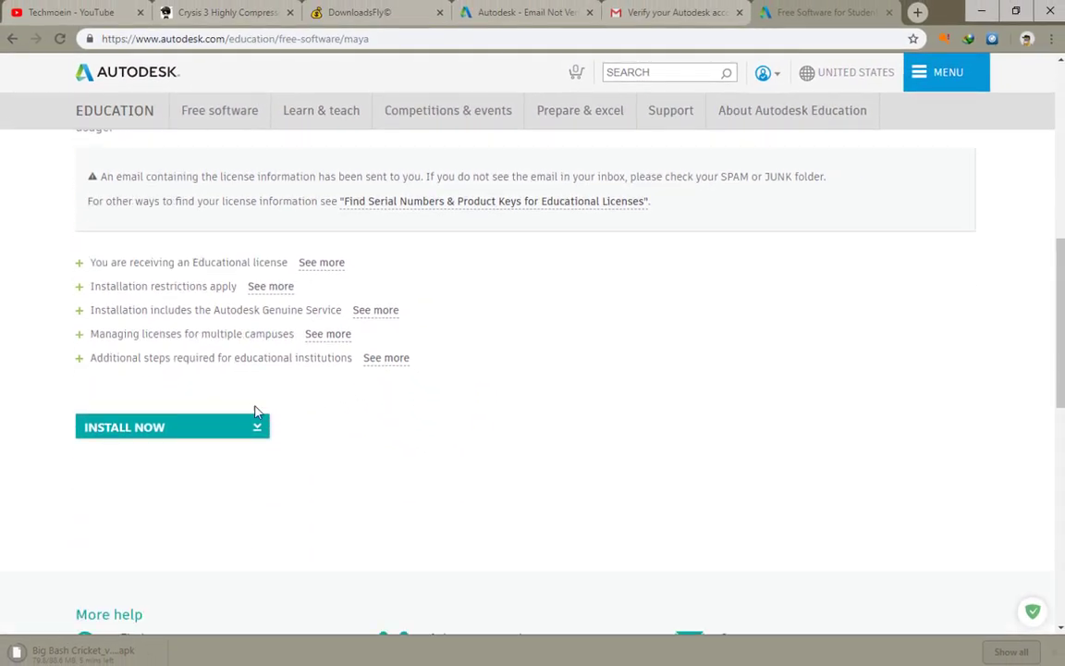
# Accept the Maya 2018 licence agreement and start the installer download.
pyautogui.click(166, 429)
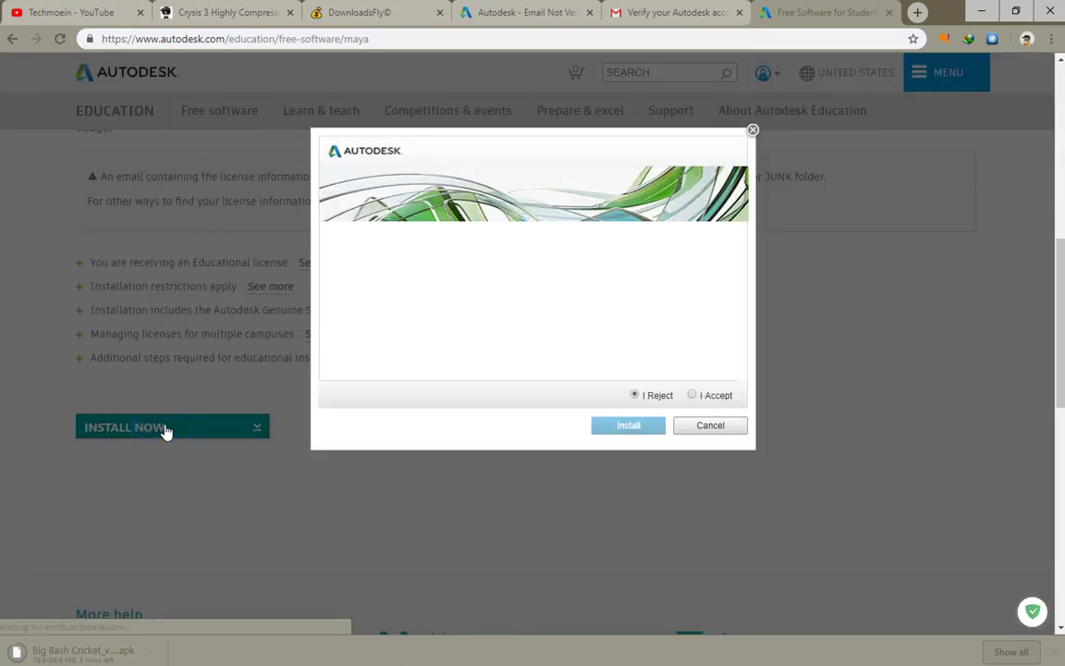
pyautogui.click(699, 395)
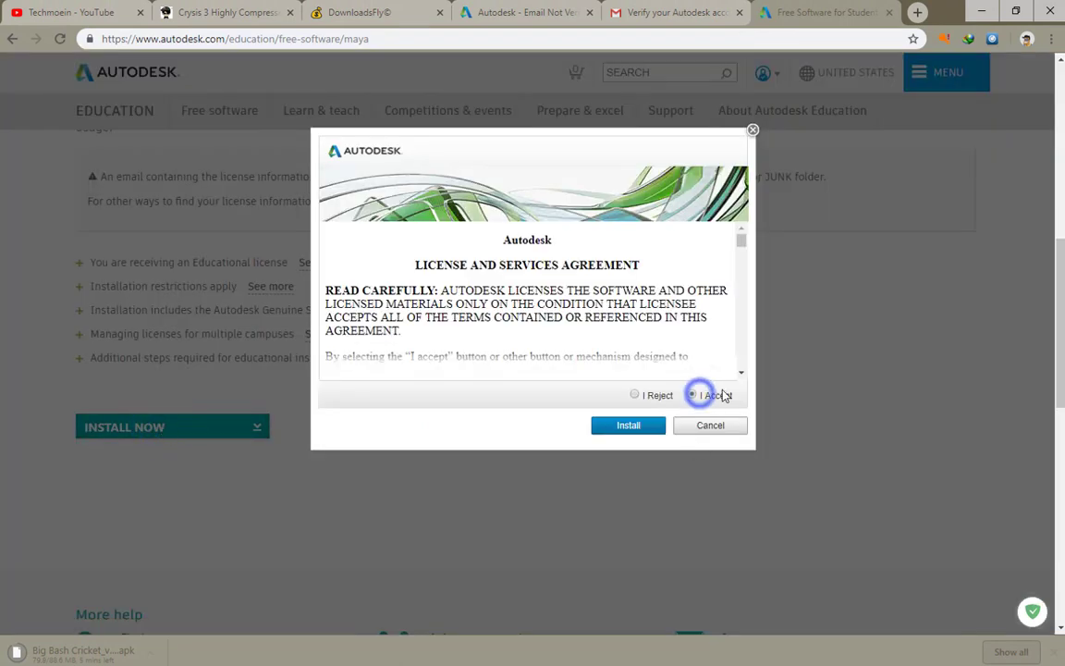
pyautogui.click(644, 426)
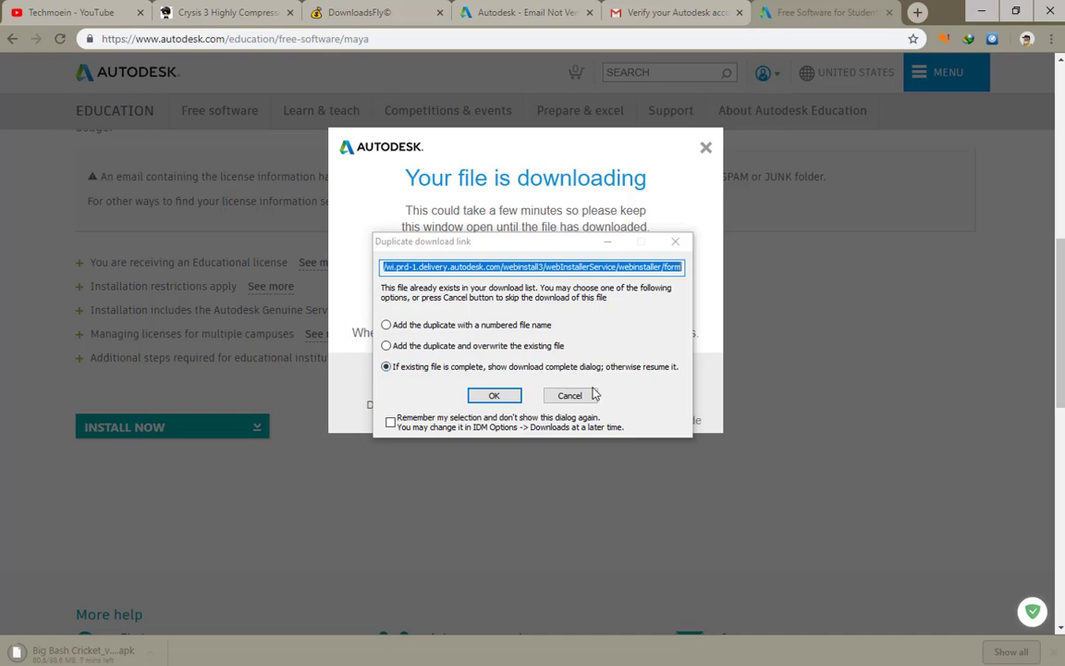
# Dismiss the duplicate download warning and download notice, then minimise Chrome.
pyautogui.click(591, 395)
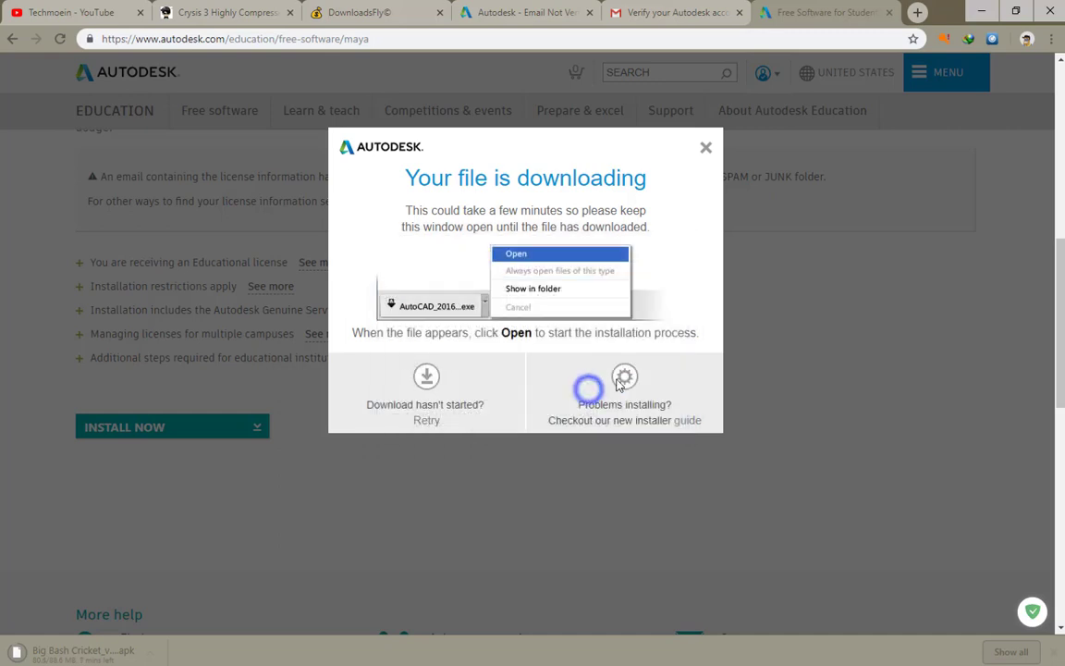
pyautogui.click(708, 147)
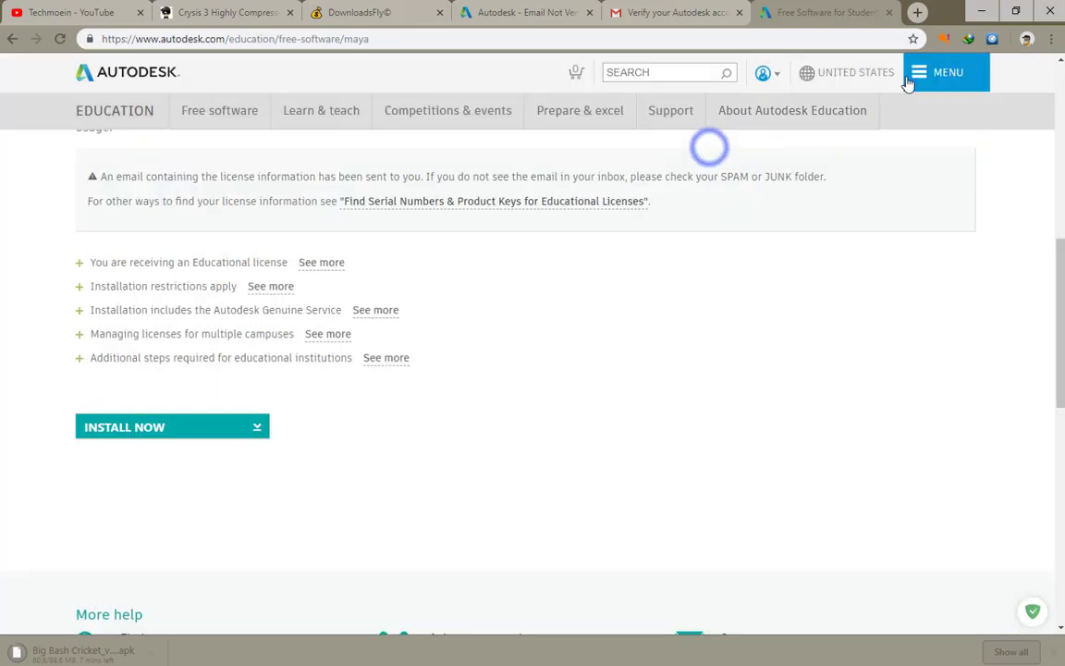
pyautogui.click(978, 13)
# Refresh the desktop, launch Maya 2018, and refresh again while it loads.
pyautogui.rightClick(830, 93)
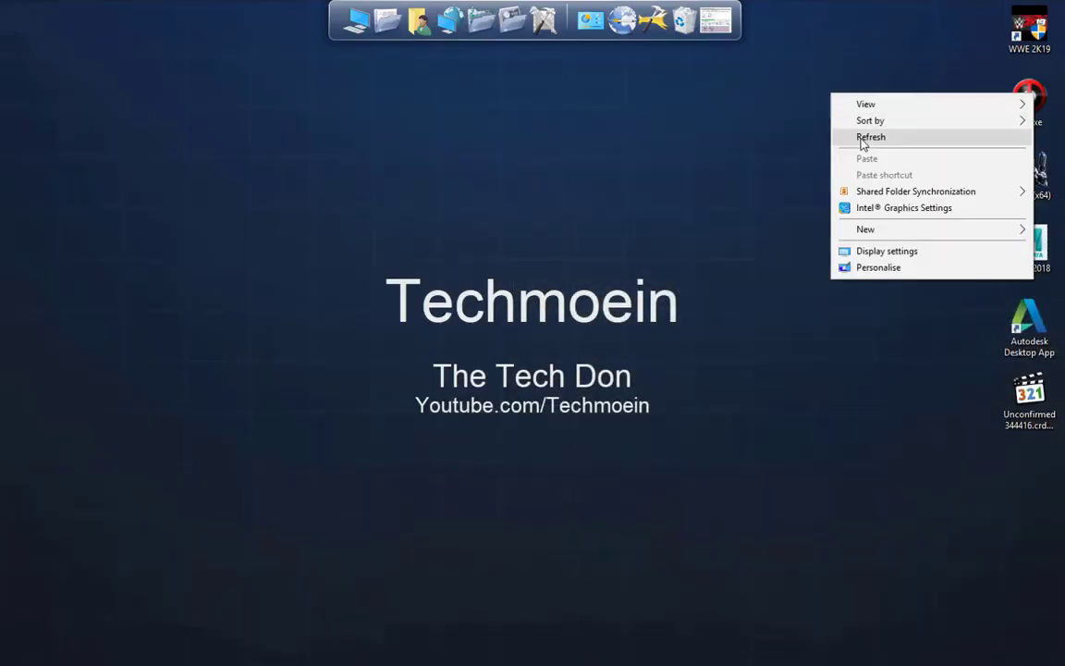
pyautogui.click(859, 138)
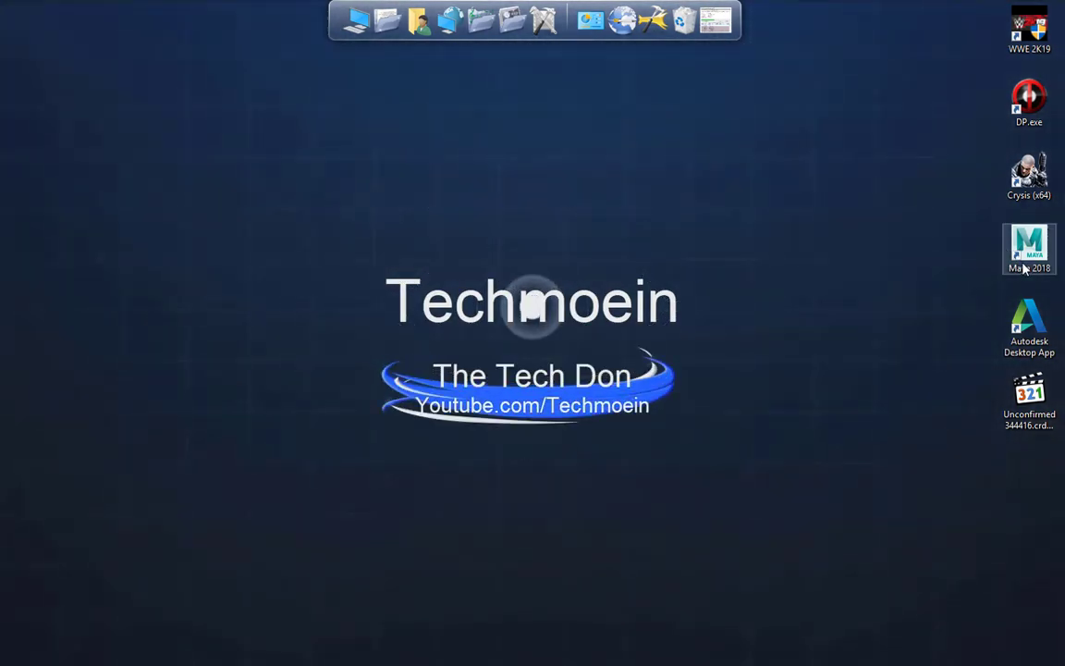
pyautogui.doubleClick(1023, 267)
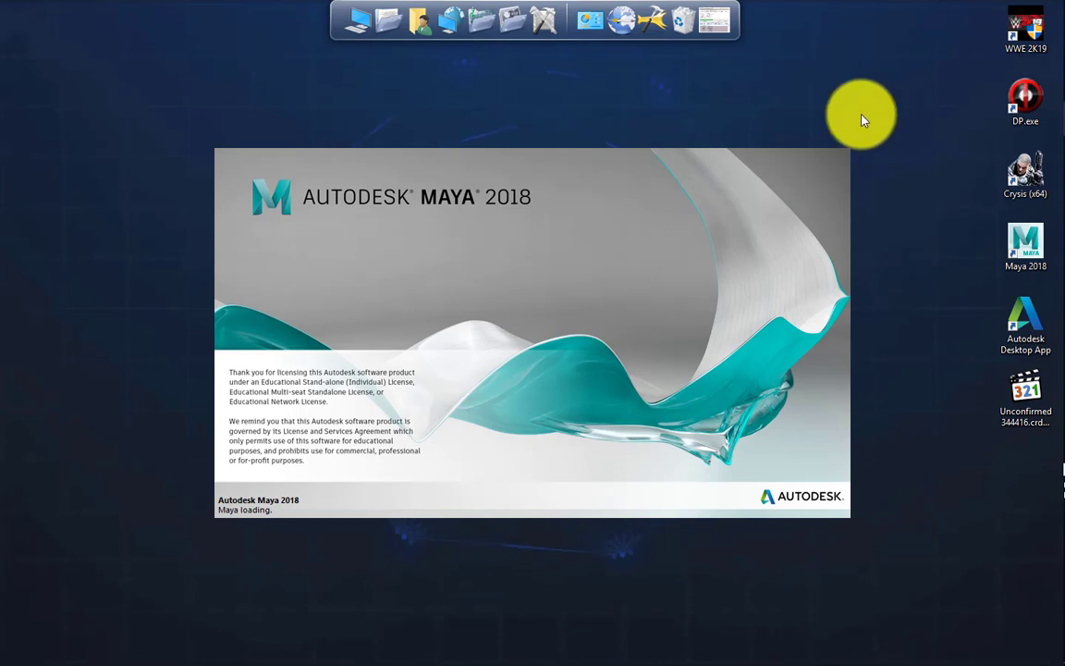
pyautogui.rightClick(861, 106)
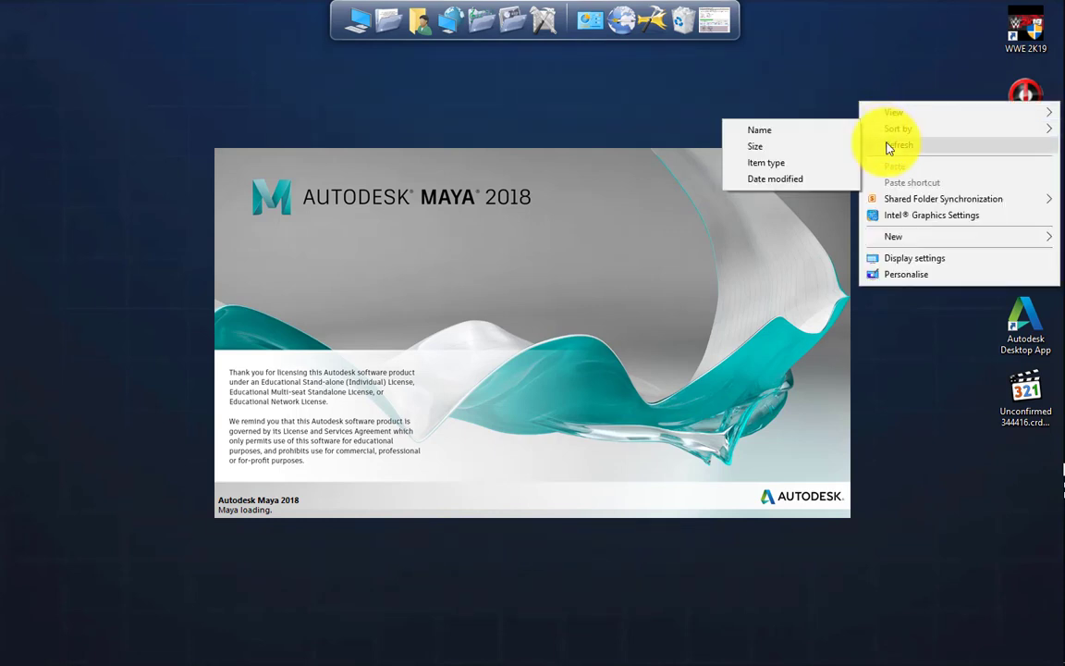
pyautogui.click(887, 146)
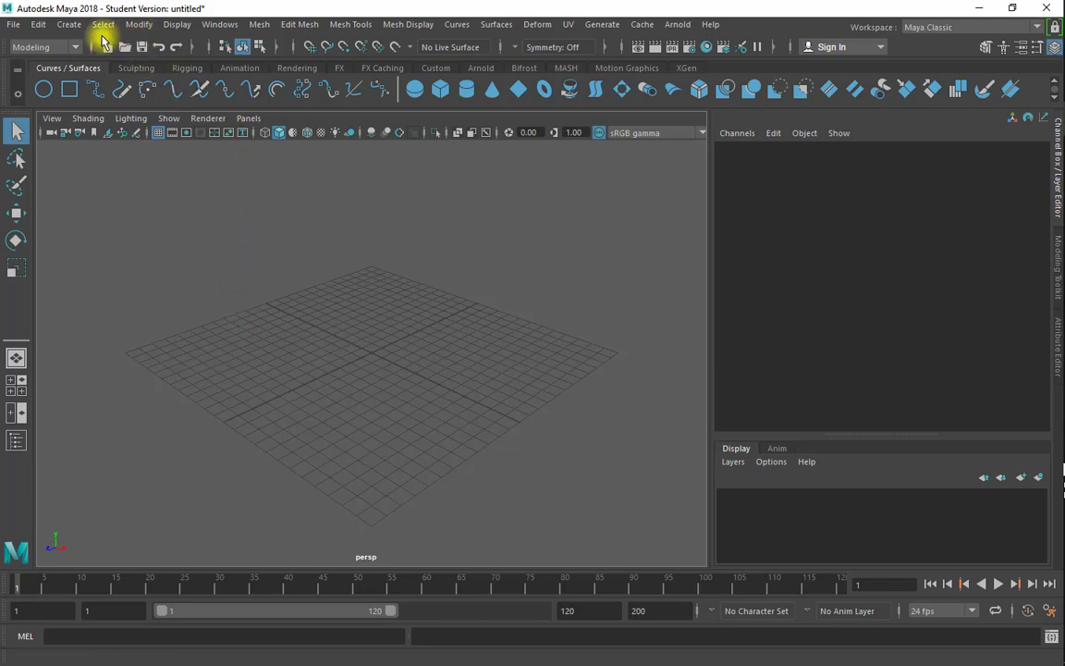
# Create a polygon cube on the grid via Create > Polygon Primitives > Cube.
pyautogui.click(62, 26)
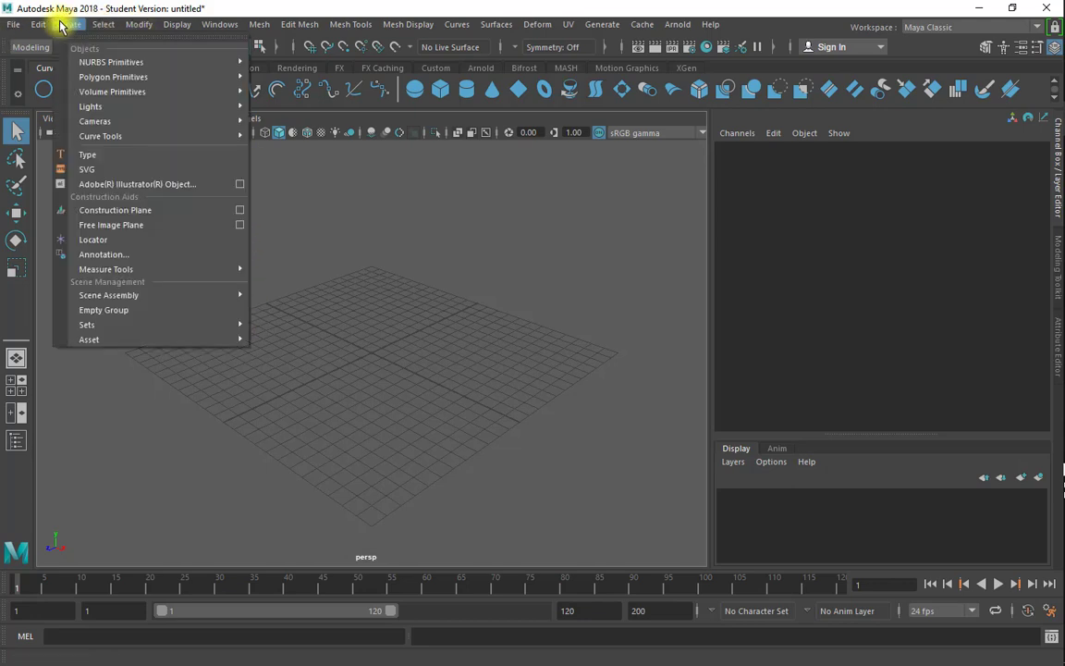
pyautogui.click(63, 25)
pyautogui.click(103, 25)
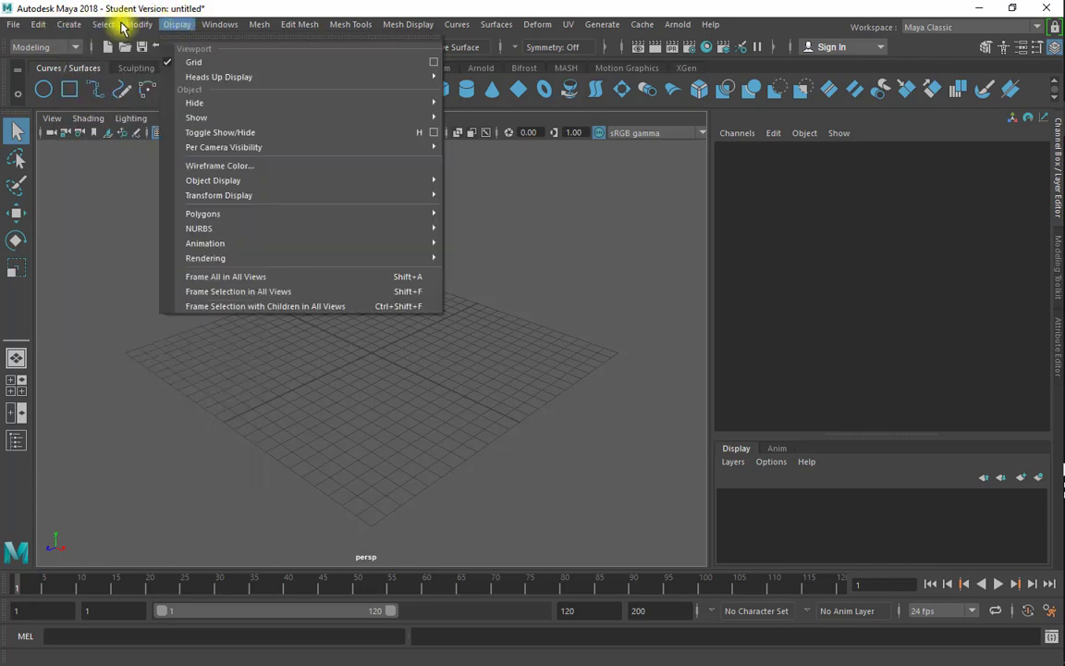
pyautogui.moveTo(37, 28)
pyautogui.click(70, 25)
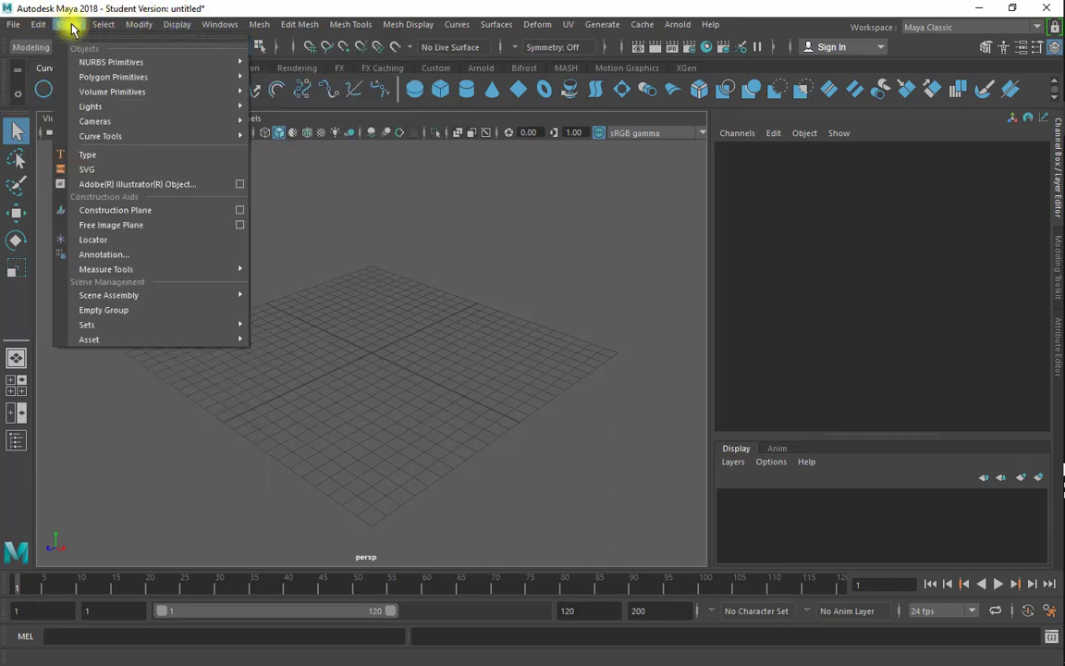
pyautogui.moveTo(114, 77)
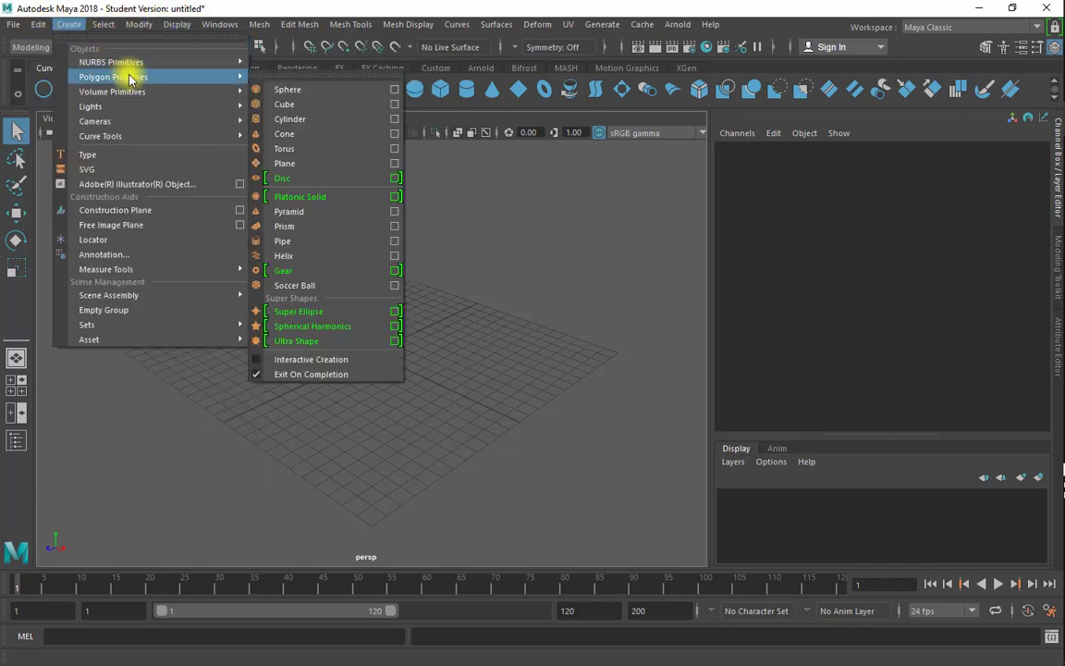
pyautogui.click(299, 105)
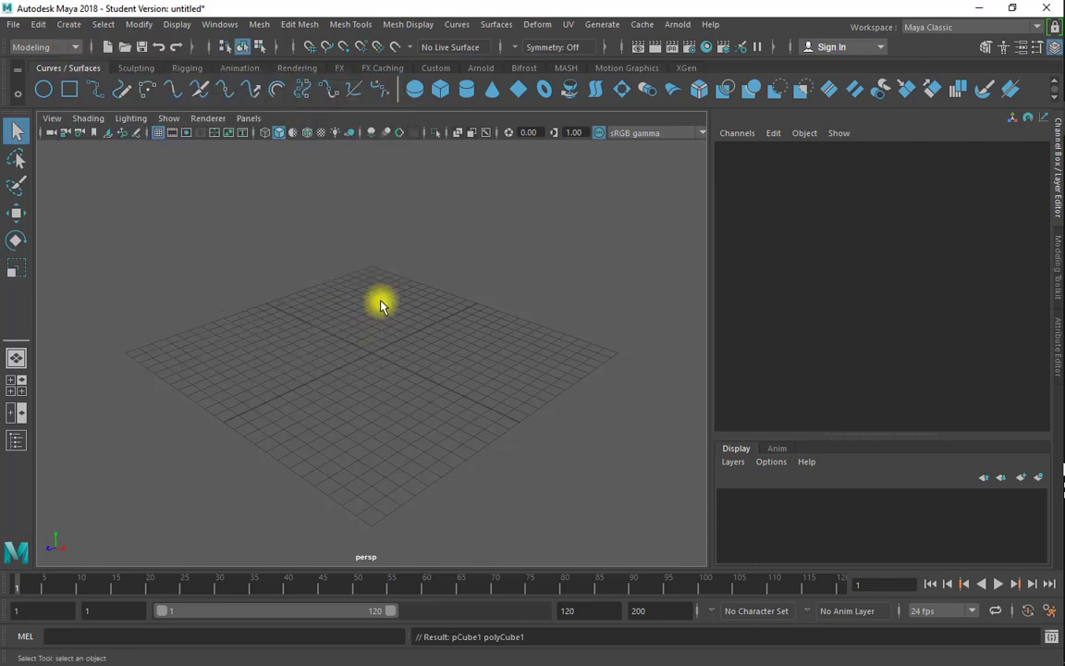
# Zoom and orbit the perspective view to an angled look at the cube, then select the Move tool.
pyautogui.scroll(1, 374, 360)
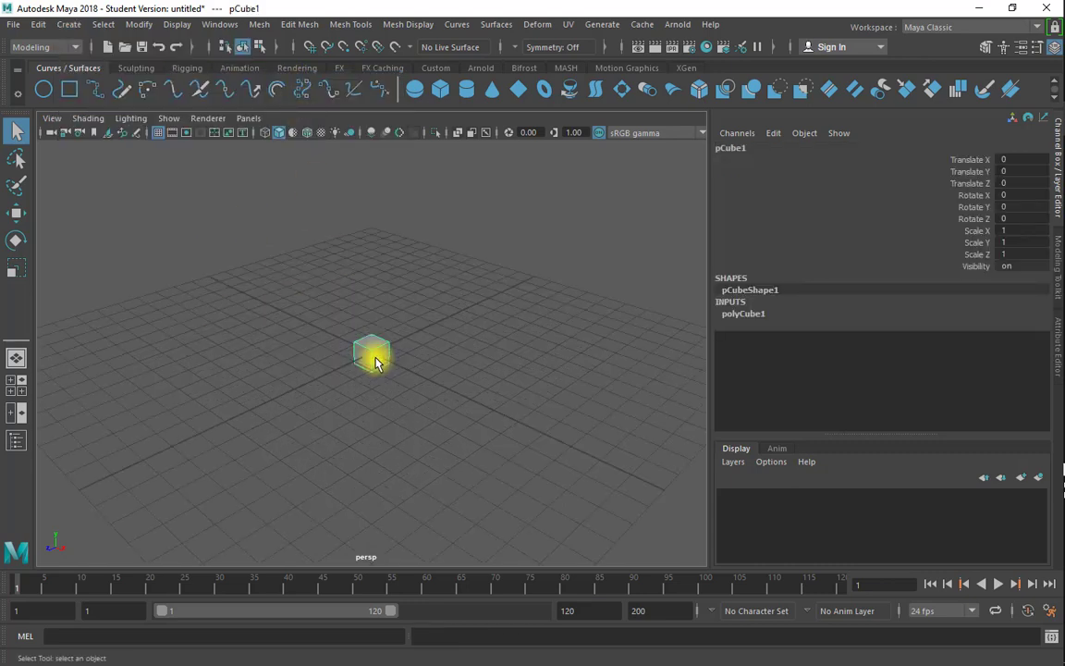
pyautogui.scroll(2, 375, 361)
pyautogui.scroll(3, 375, 361)
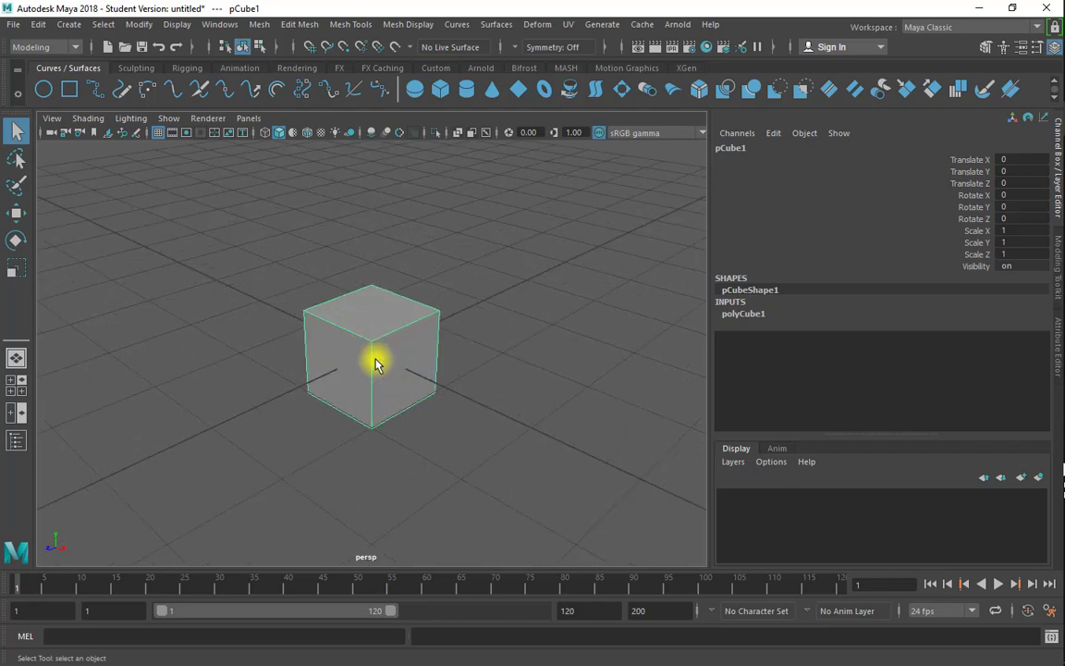
pyautogui.scroll(-3, 375, 363)
pyautogui.scroll(-4, 379, 362)
pyautogui.keyDown('alt'); pyautogui.moveTo(471, 349); pyautogui.dragTo(602, 247); pyautogui.keyUp('alt')
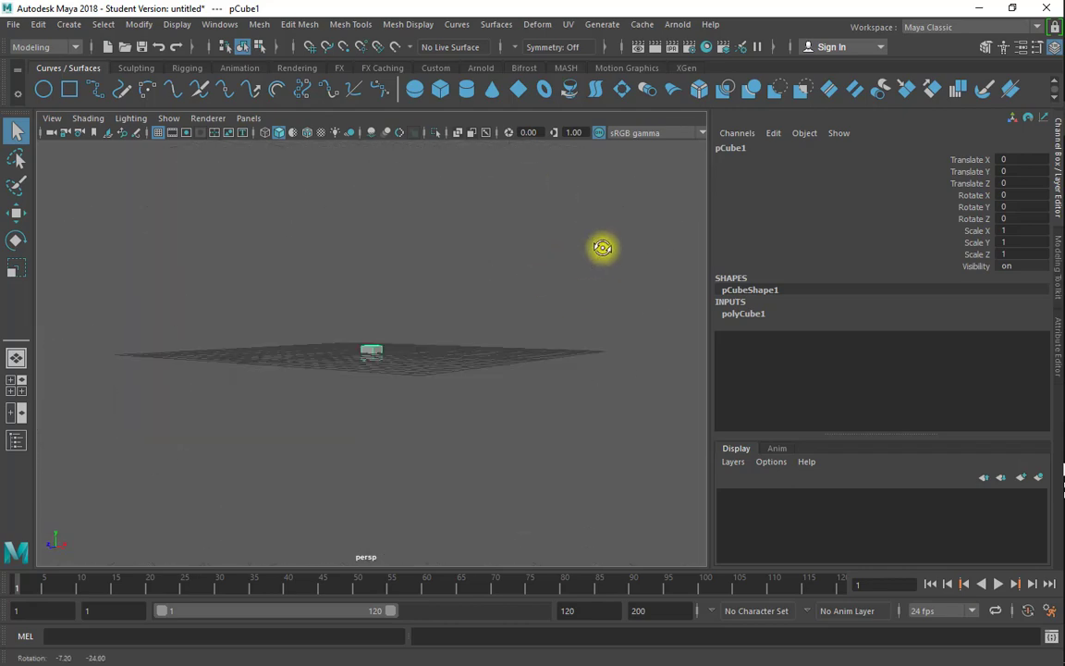
pyautogui.keyDown('alt'); pyautogui.moveTo(602, 246); pyautogui.dragTo(481, 268); pyautogui.keyUp('alt')
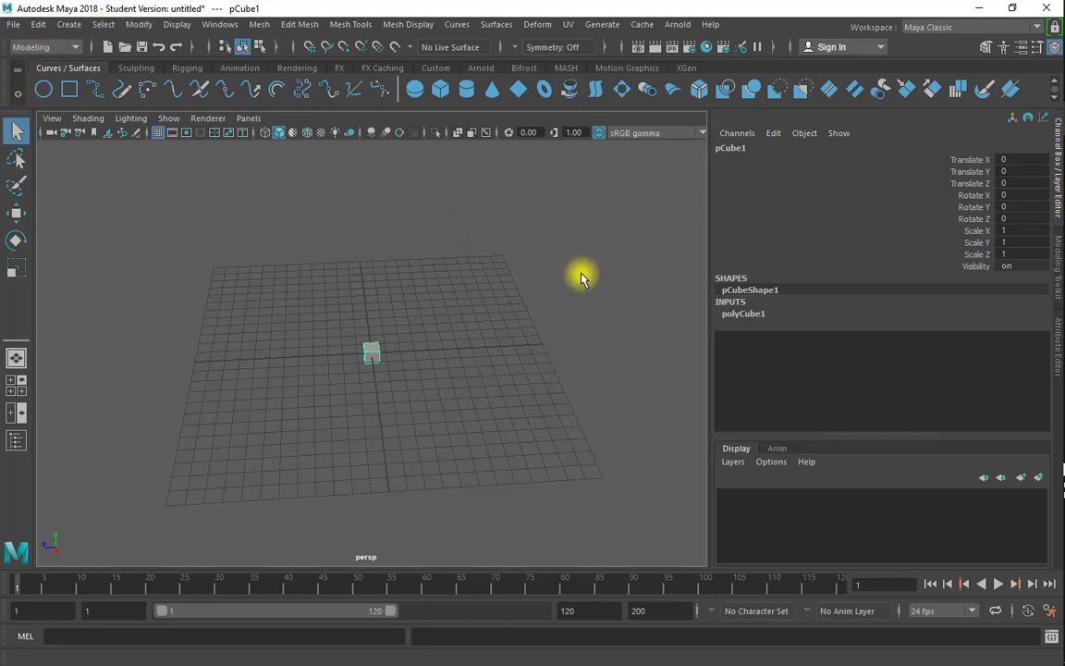
pyautogui.moveTo(579, 274)
pyautogui.keyDown('alt'); pyautogui.mouseDown()
pyautogui.moveTo(613, 286)
pyautogui.moveTo(603, 269)
pyautogui.mouseUp(); pyautogui.keyUp('alt')
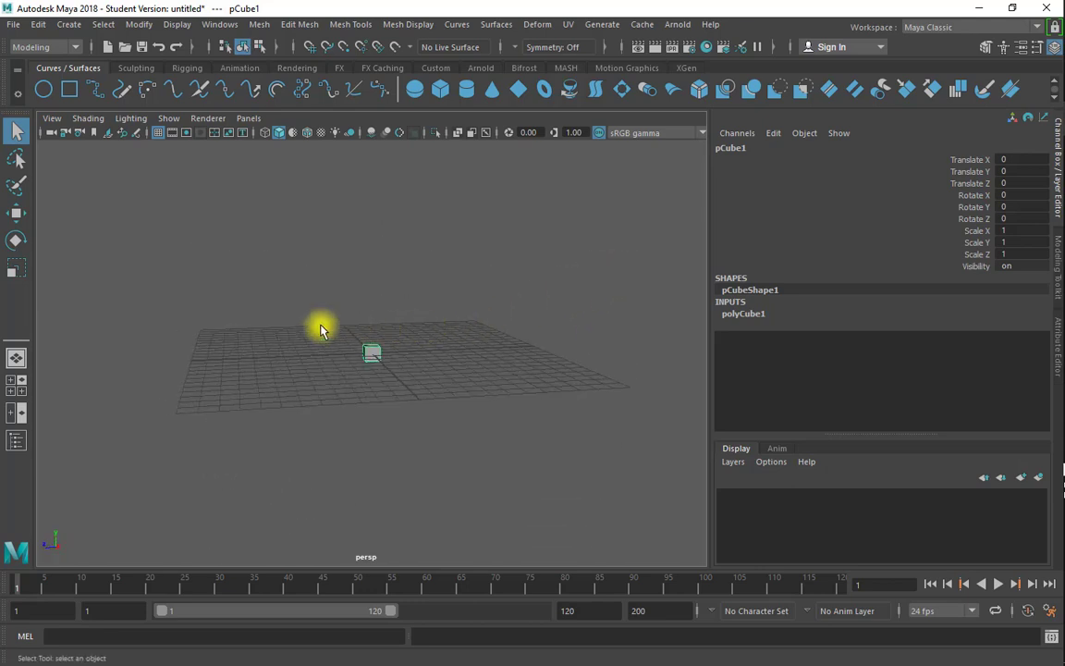
pyautogui.click(16, 211)
# Lift the cube to Translate Y 0.948 and maximise the front view from the four-view layout.
pyautogui.moveTo(370, 350)
pyautogui.mouseDown()
pyautogui.moveTo(381, 335)
pyautogui.moveTo(368, 340)
pyautogui.mouseUp()
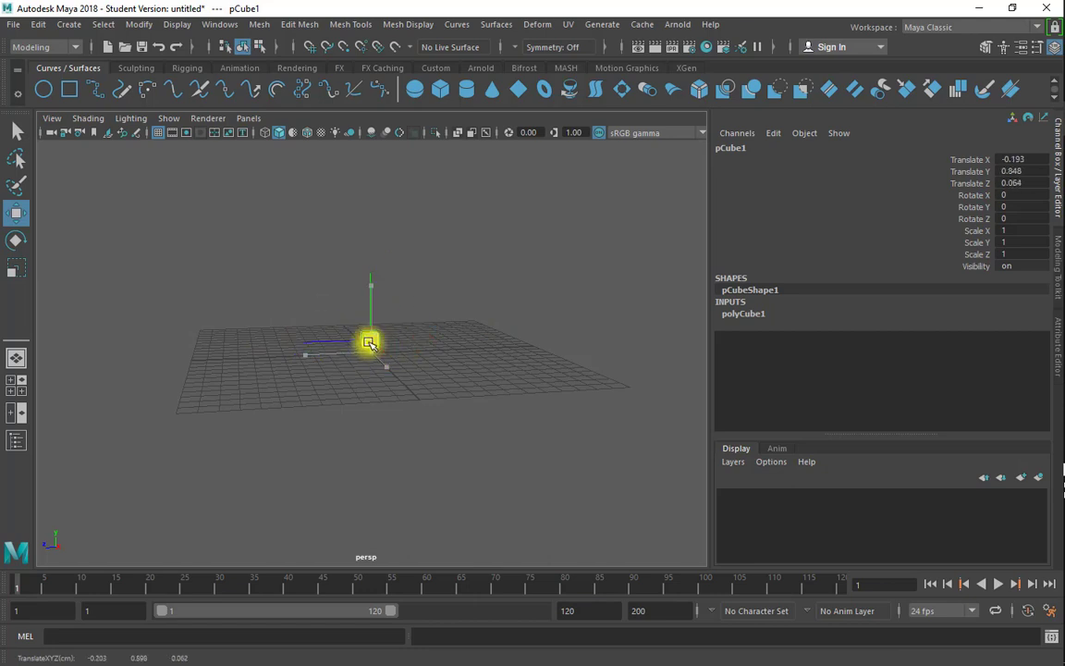
pyautogui.scroll(3, 513, 379)
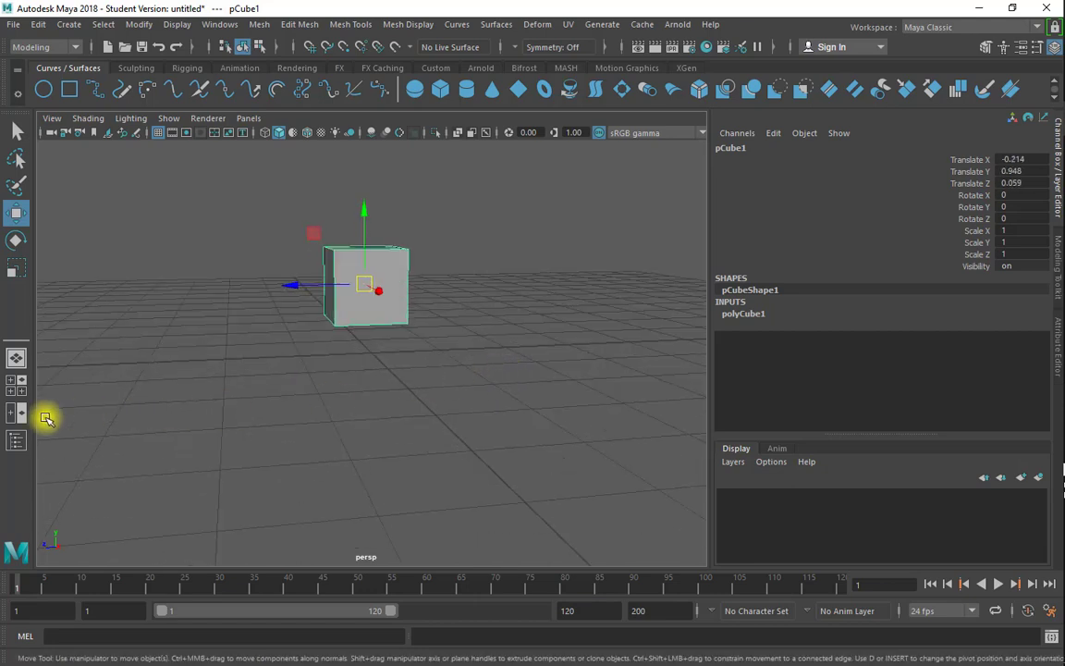
pyautogui.click(17, 379)
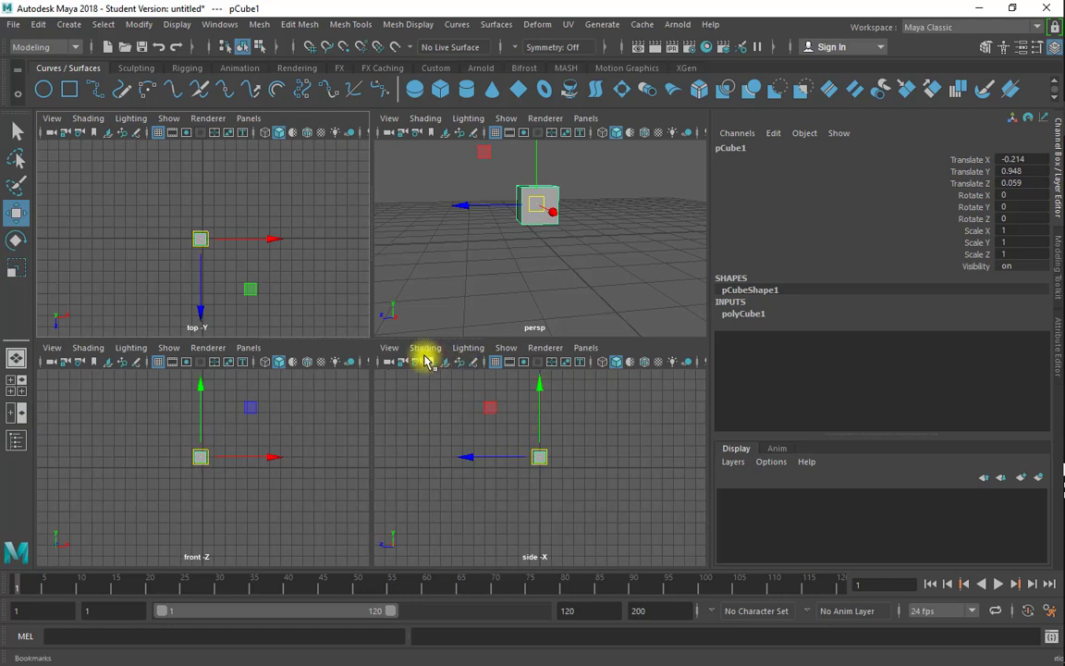
pyautogui.click(289, 502)
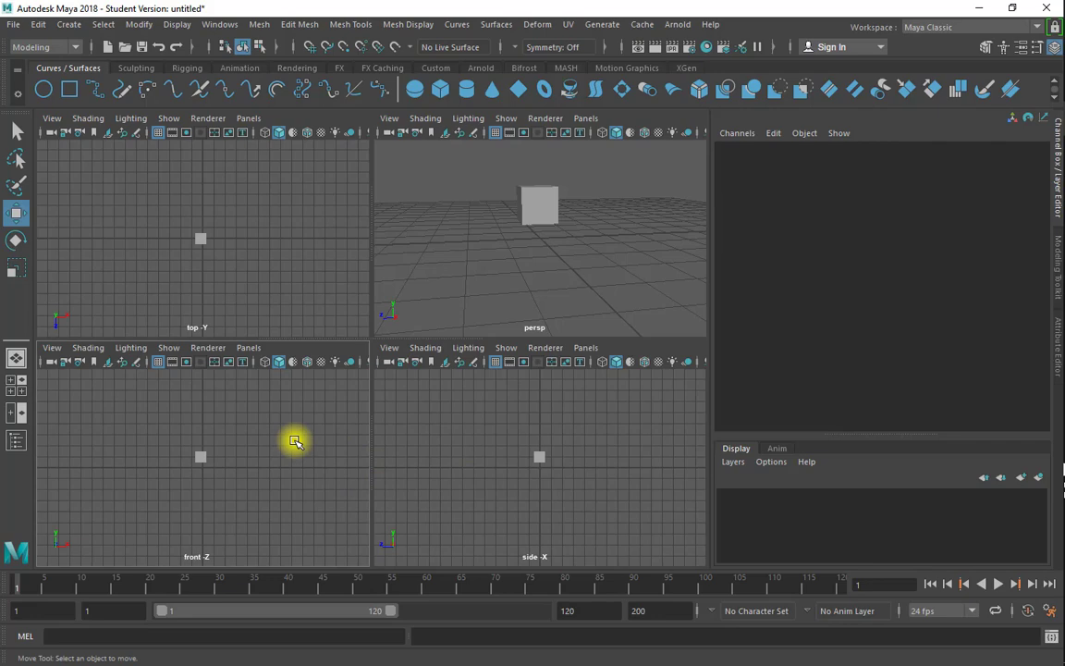
pyautogui.press('space')
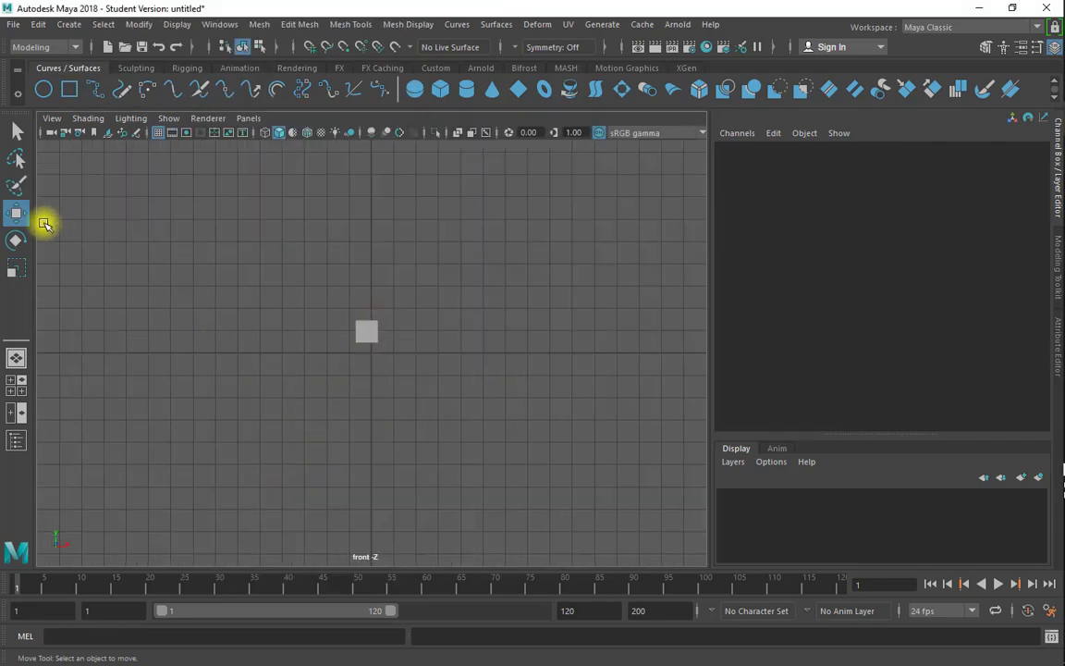
# Select the cube and move it to Translate X -0.446, Y 0.583.
pyautogui.click(15, 239)
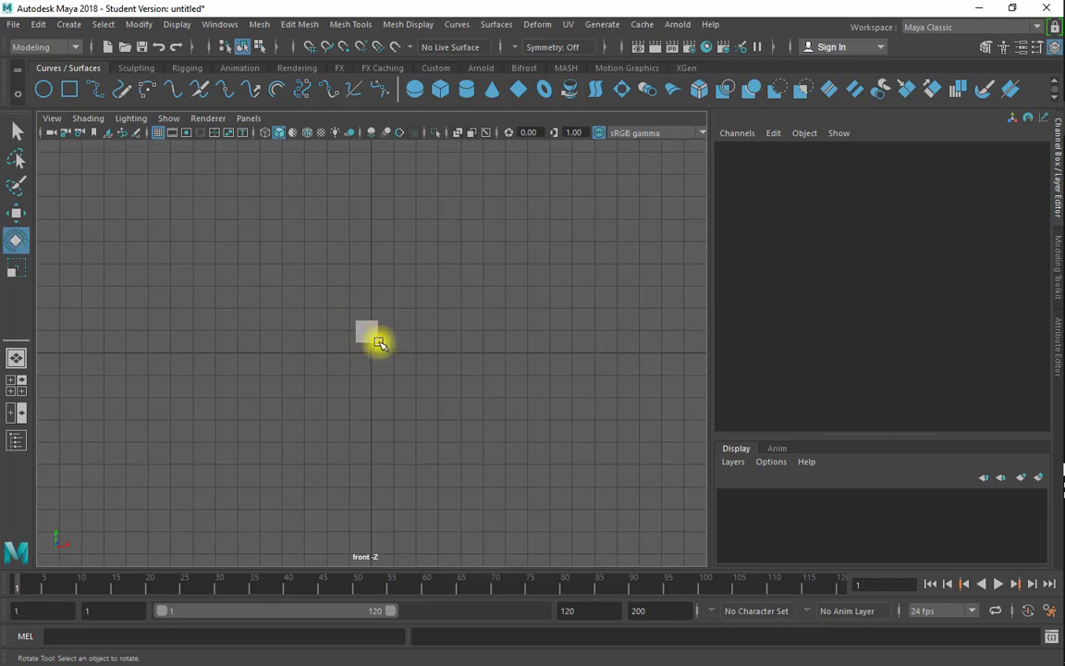
pyautogui.click(377, 340)
pyautogui.click(16, 214)
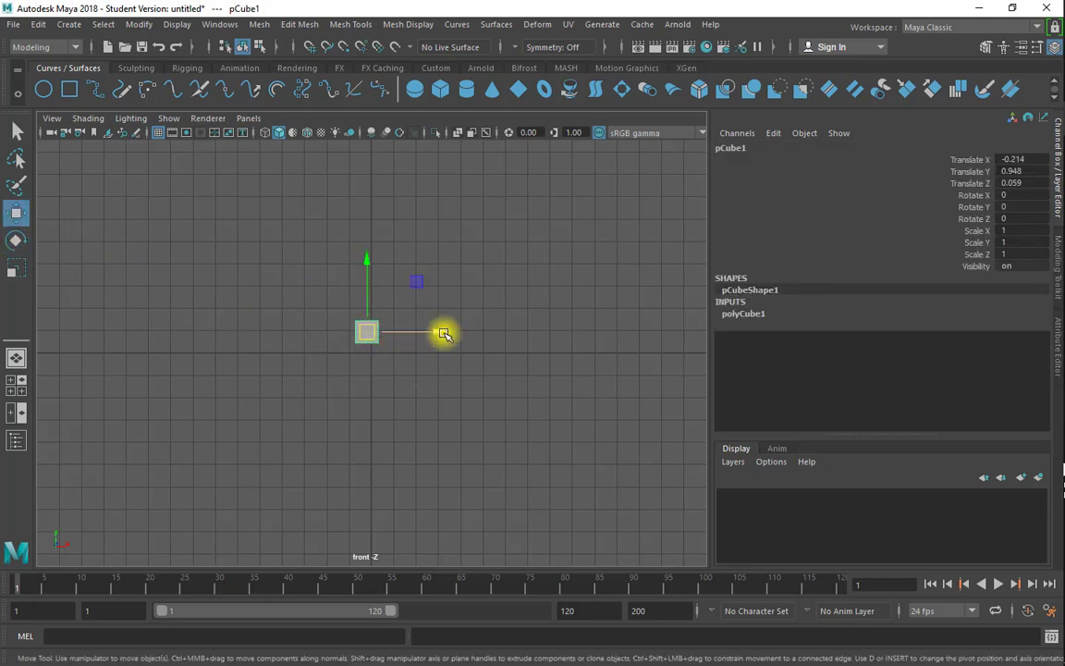
pyautogui.moveTo(444, 334); pyautogui.dragTo(437, 331)
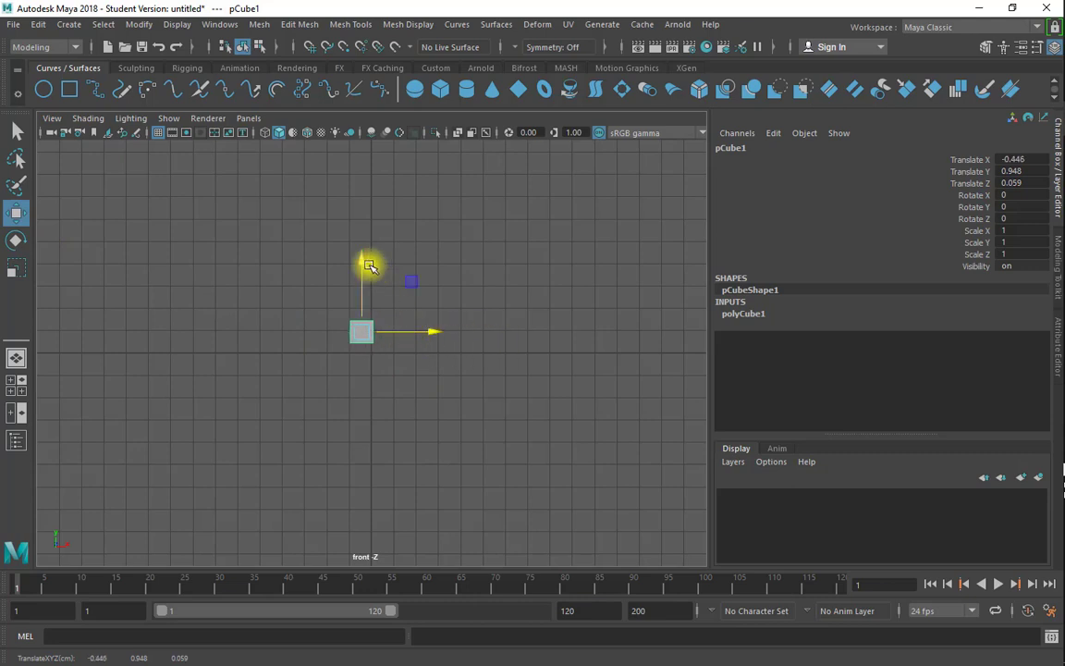
pyautogui.moveTo(369, 265); pyautogui.dragTo(361, 275)
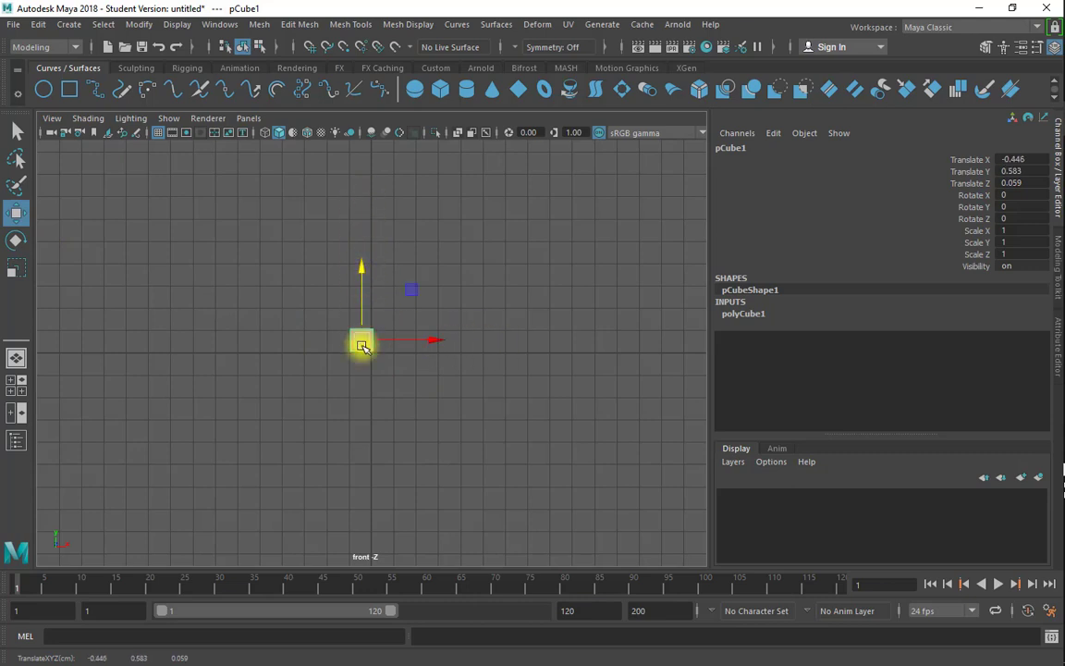
# Scale the cube to X 4.378 and Y 2.8 with the Scale tool.
pyautogui.click(16, 268)
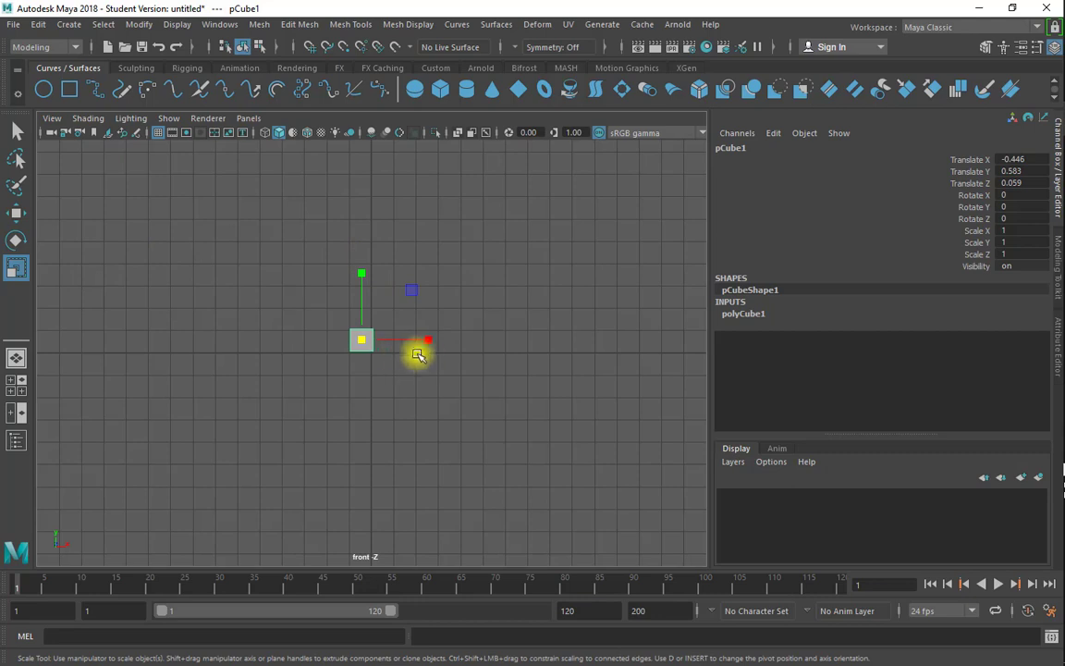
pyautogui.moveTo(428, 340); pyautogui.dragTo(647, 368)
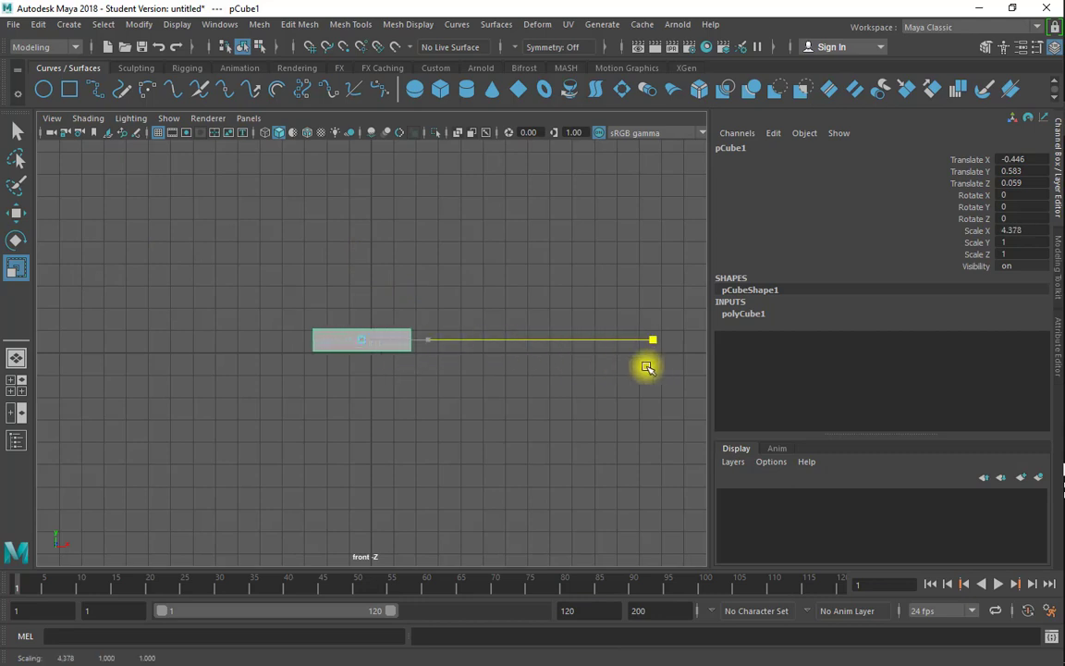
pyautogui.moveTo(362, 272); pyautogui.dragTo(374, 155)
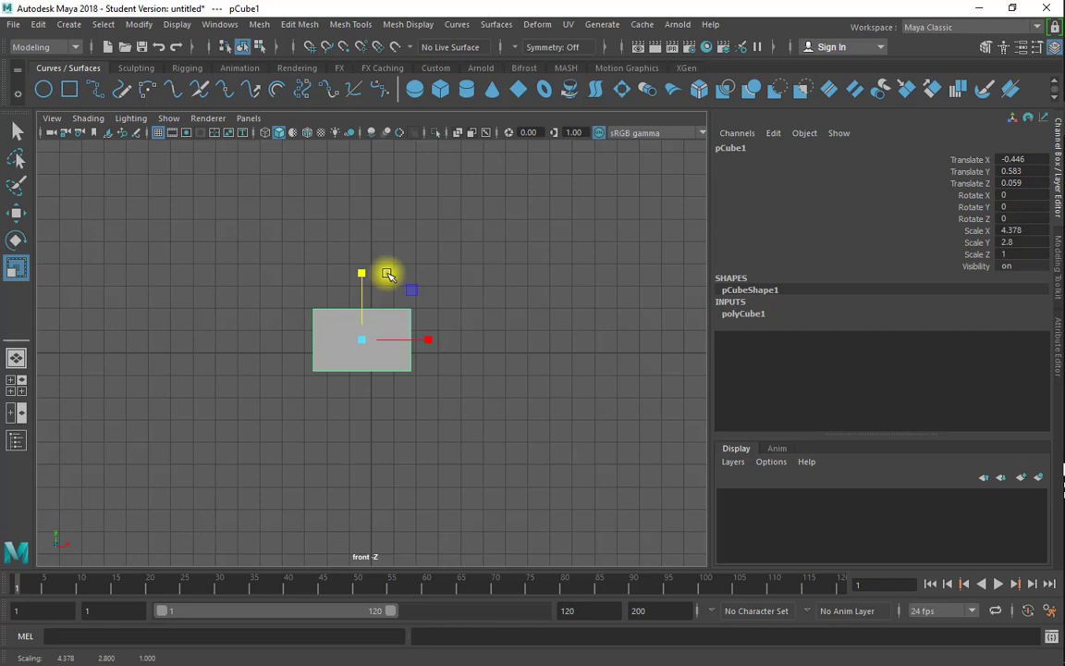
pyautogui.click(387, 274)
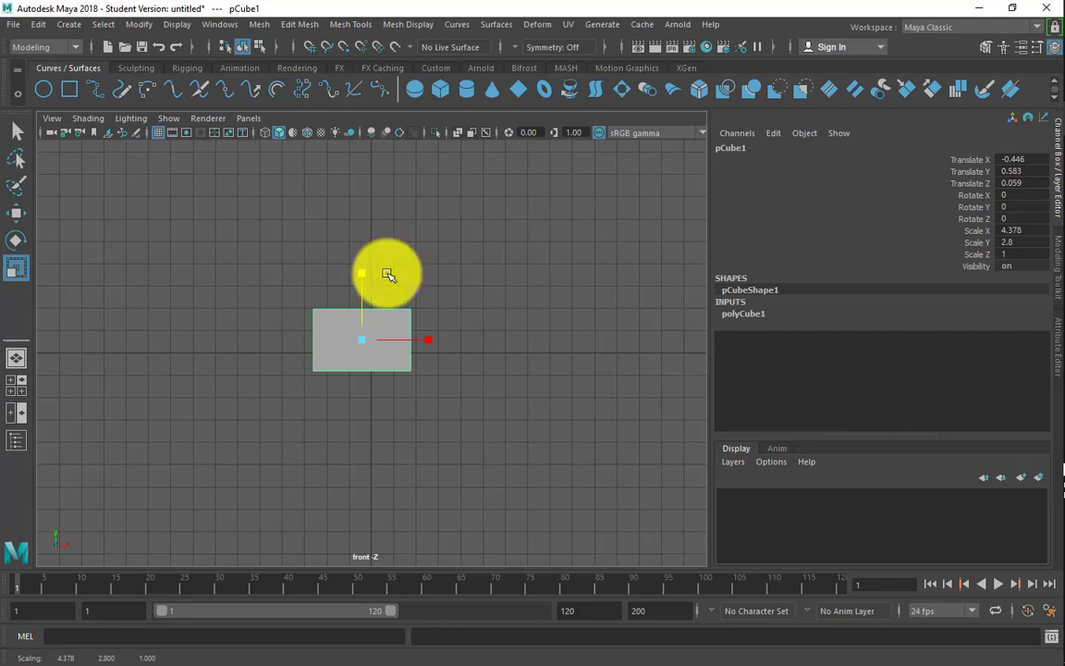